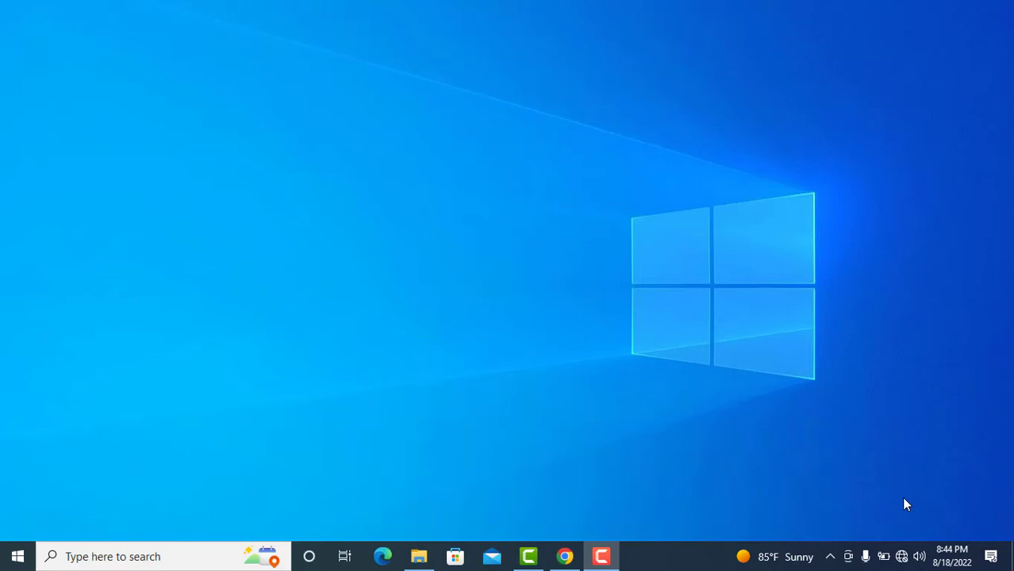
Open the Ethernet adapter's Internet Protocol Version 4 (TCP/IPv4) Properties from Network Connections.
{"action": "left_click", "coordinate": [903, 558]}
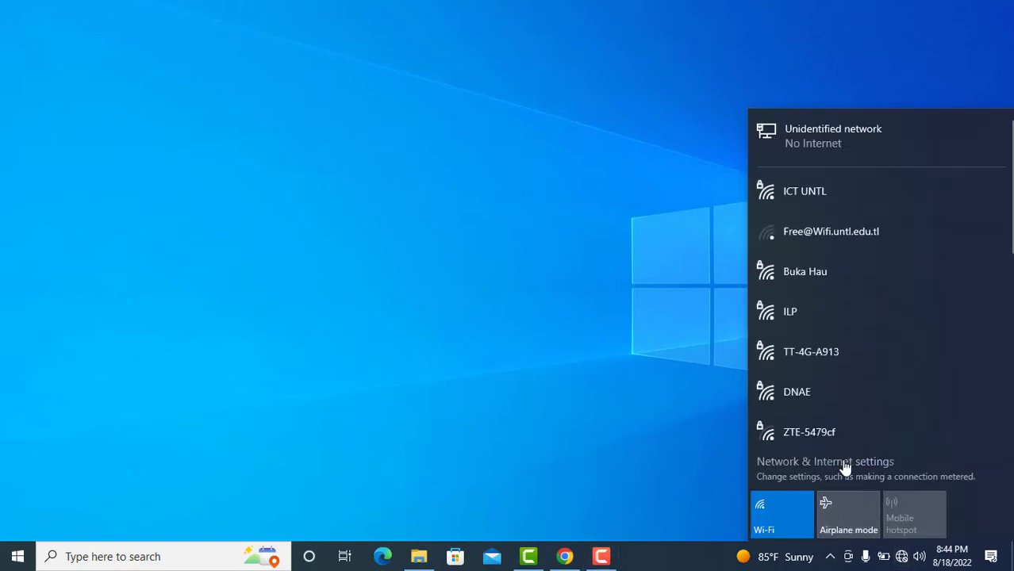
{"action": "left_click", "coordinate": [845, 468]}
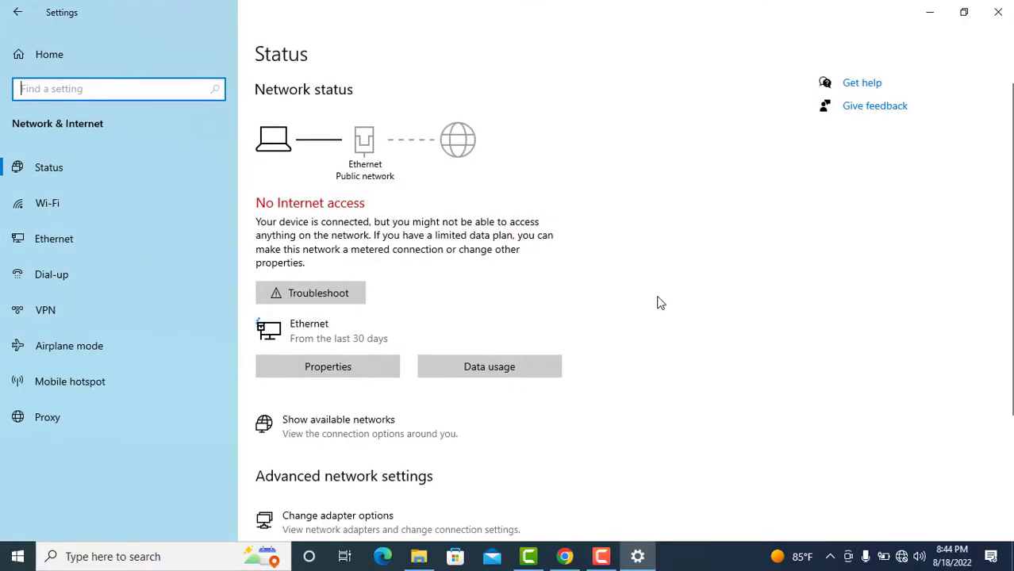
{"action": "left_click", "coordinate": [94, 240]}
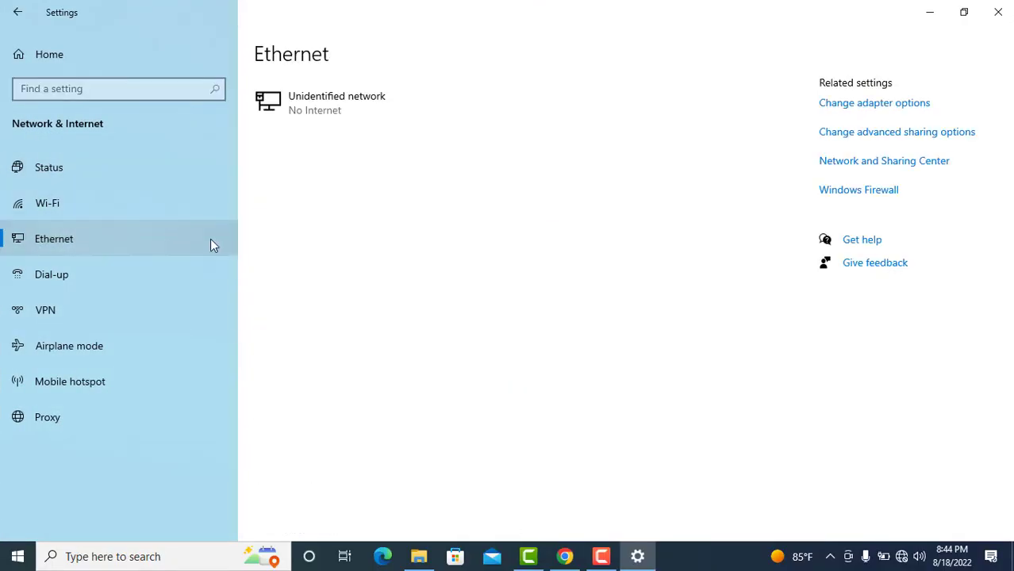
{"action": "left_click", "coordinate": [871, 104]}
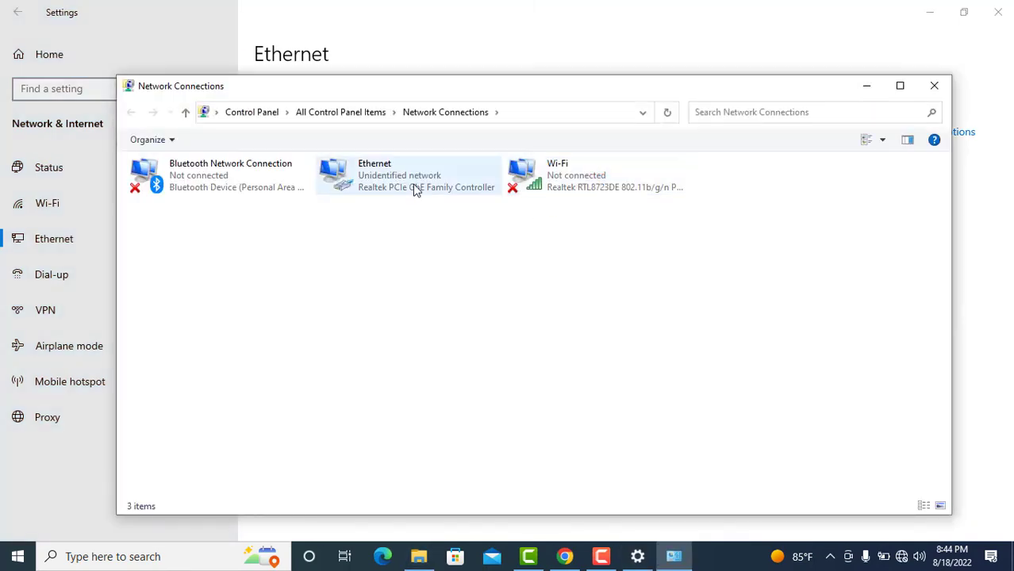
{"action": "double_click", "coordinate": [414, 190]}
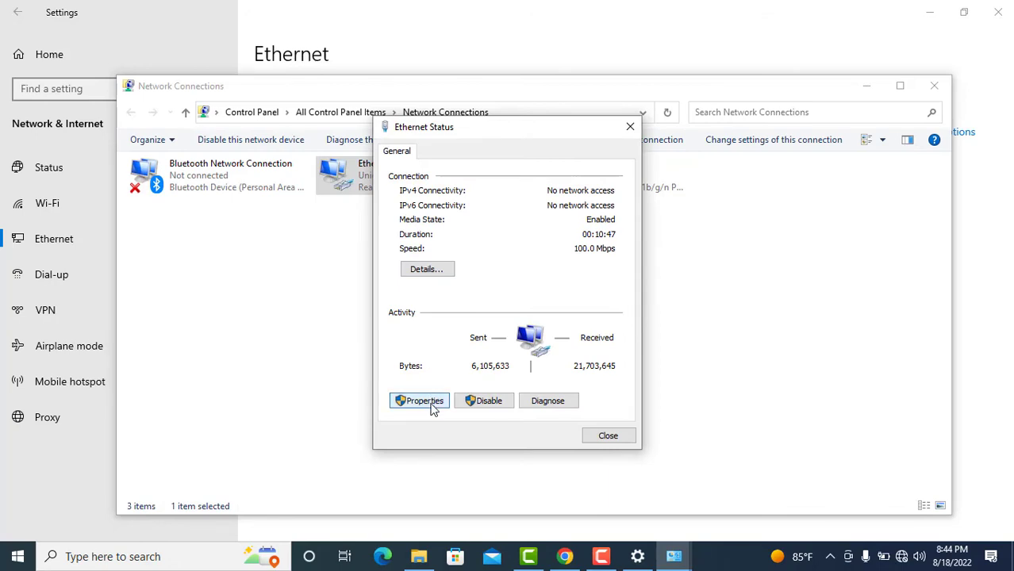
{"action": "left_click", "coordinate": [425, 401]}
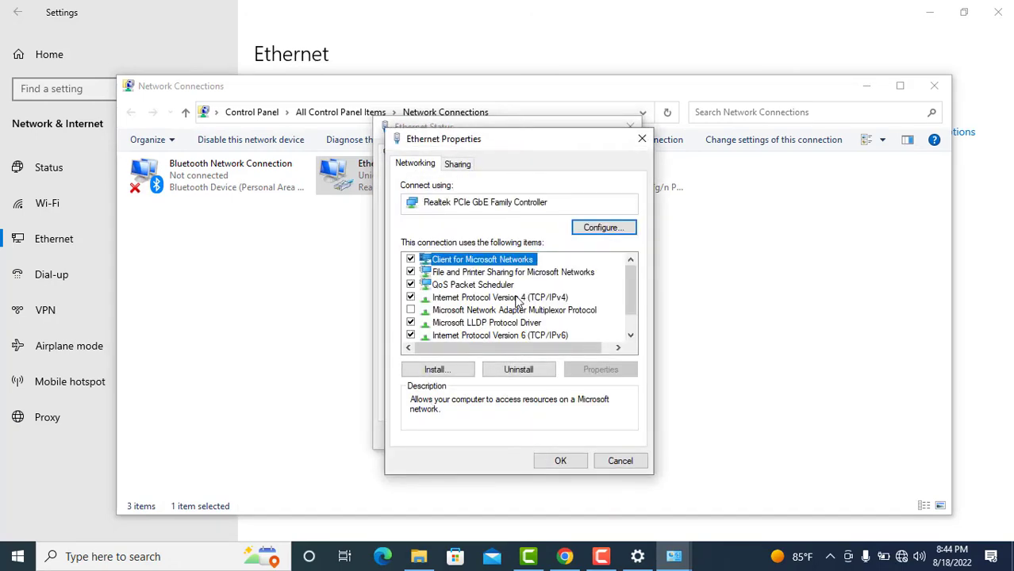
{"action": "double_click", "coordinate": [512, 297]}
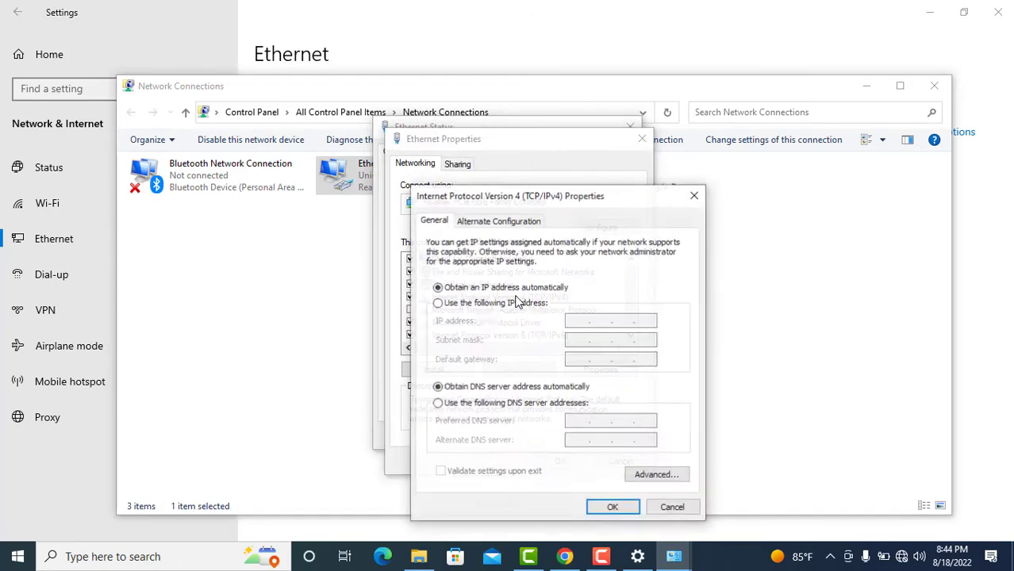
Give Ethernet the static IPv4 address 192.168.1.30 with subnet mask 255.255.255.0.
{"action": "left_click", "coordinate": [477, 305]}
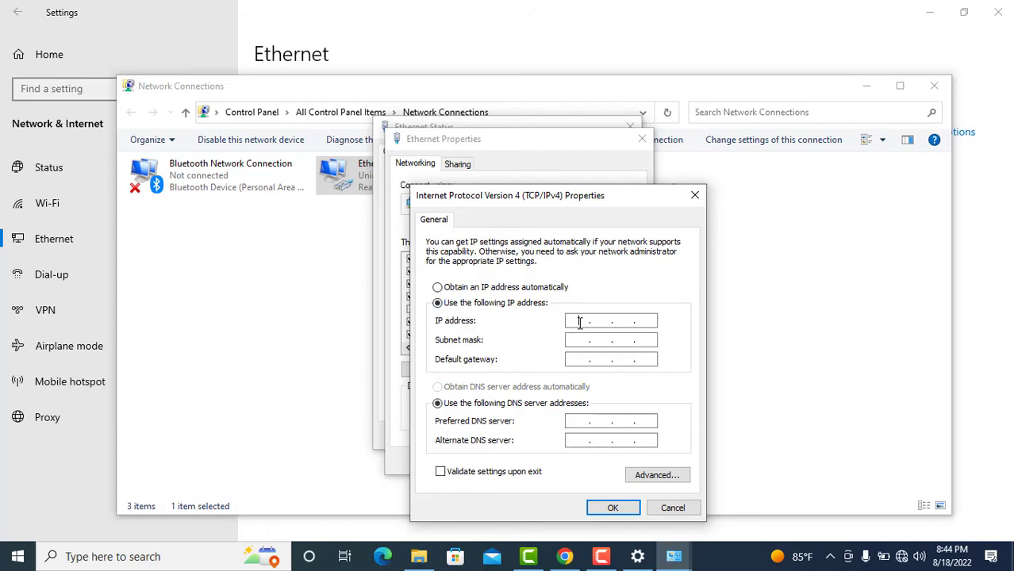
{"action": "type", "text": "19"}
{"action": "type", "text": "2 . 168"}
{"action": "type", "text": "1 ."}
{"action": "left_click", "coordinate": [647, 324]}
{"action": "type", "text": "30"}
{"action": "left_click", "coordinate": [573, 339]}
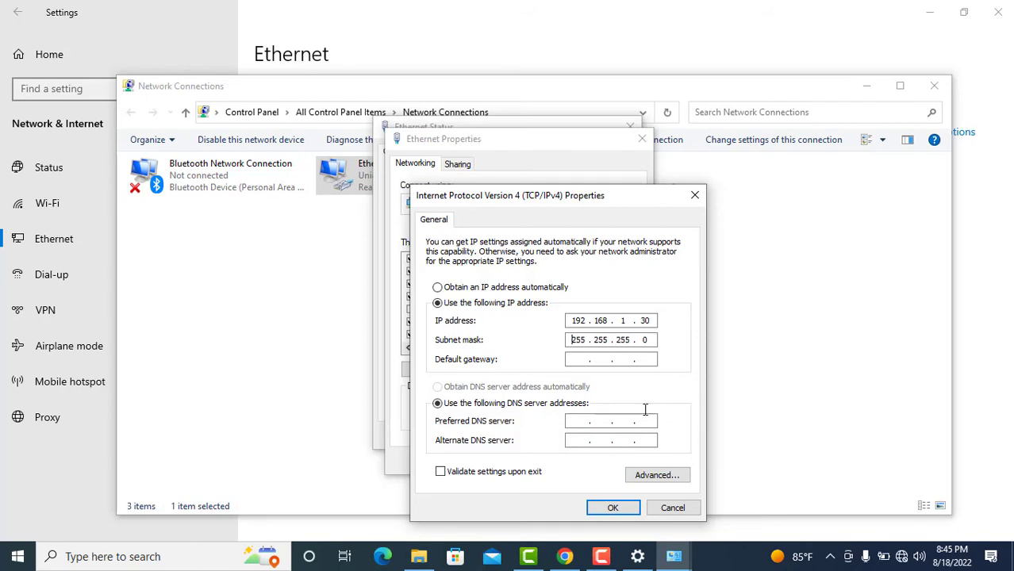
{"action": "left_click", "coordinate": [619, 508]}
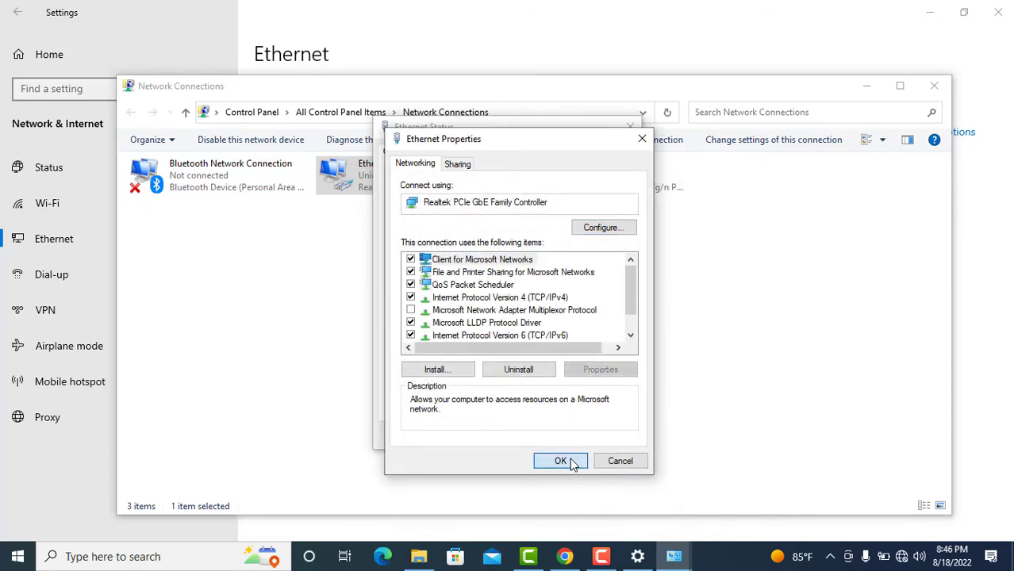
Close the Ethernet properties, status, Network Connections and Settings windows.
{"action": "left_click", "coordinate": [562, 461]}
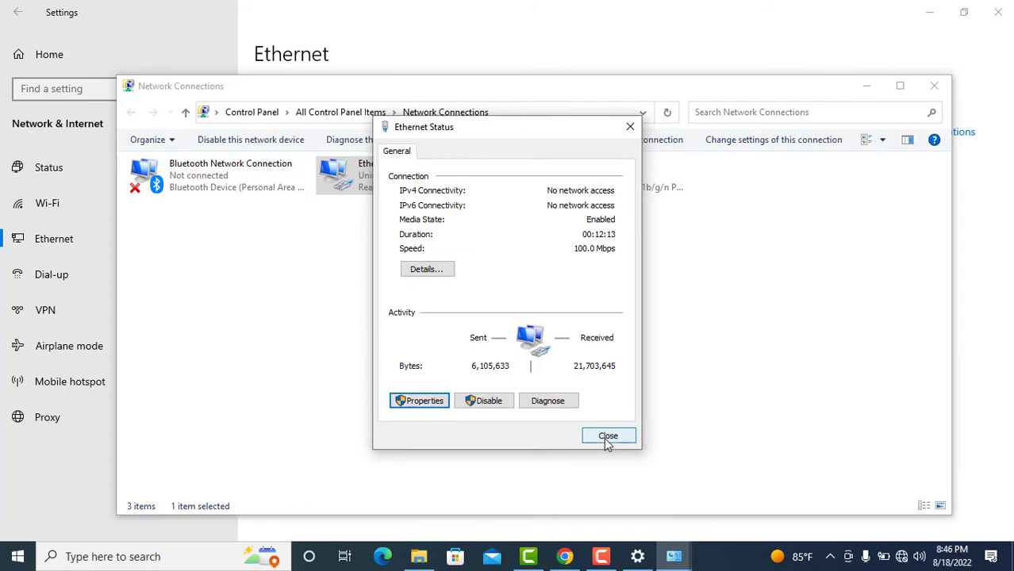
{"action": "left_click", "coordinate": [604, 437]}
{"action": "left_click", "coordinate": [698, 358]}
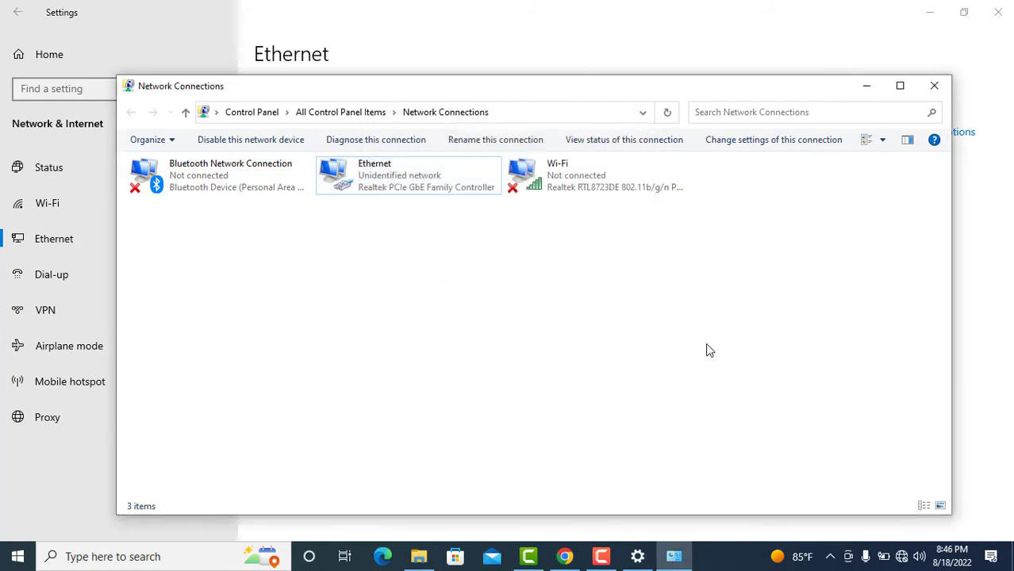
{"action": "left_click", "coordinate": [936, 89]}
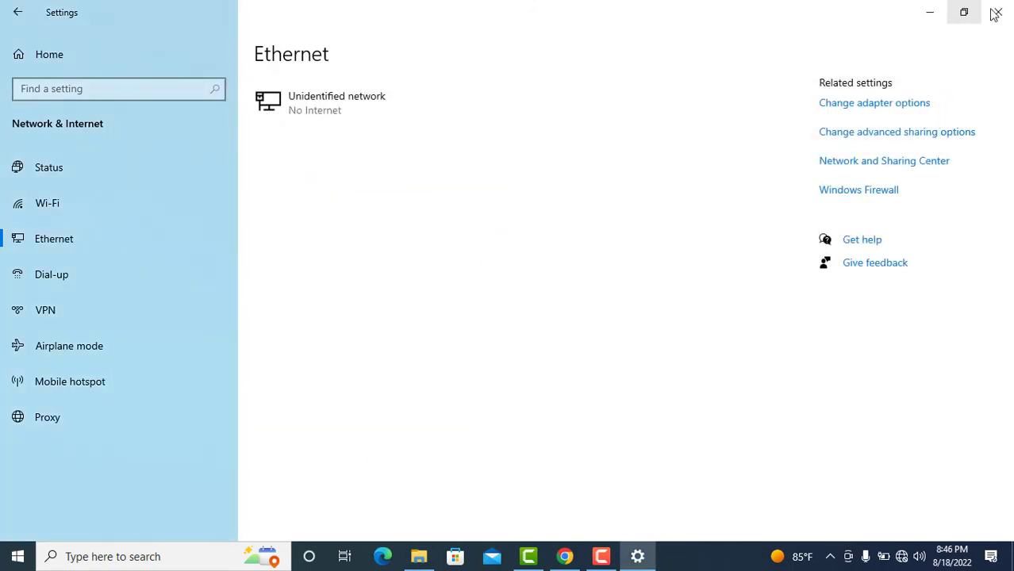
{"action": "left_click", "coordinate": [997, 14]}
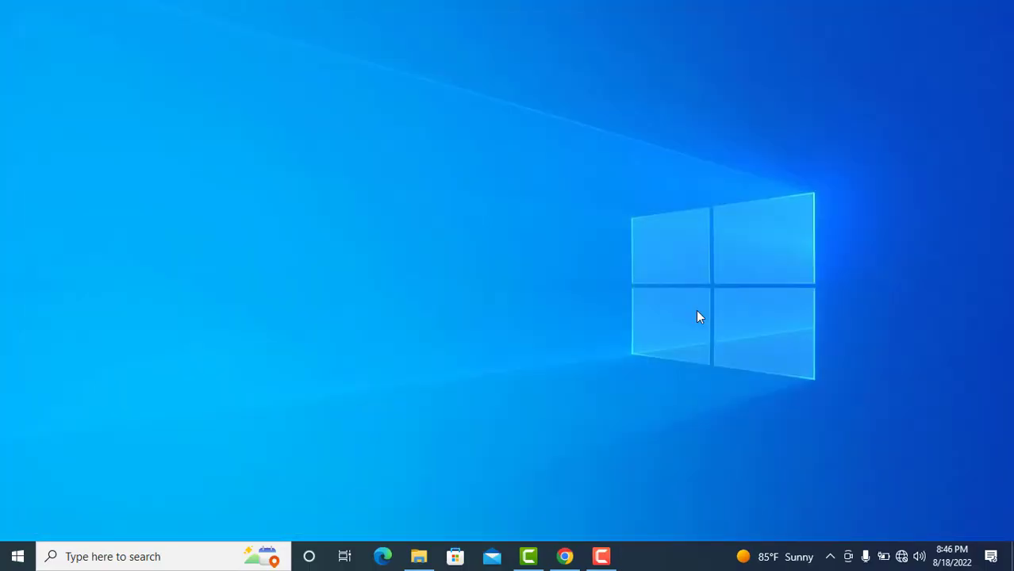
Open Google Chrome, then minimize it to the desktop.
{"action": "left_click", "coordinate": [565, 557]}
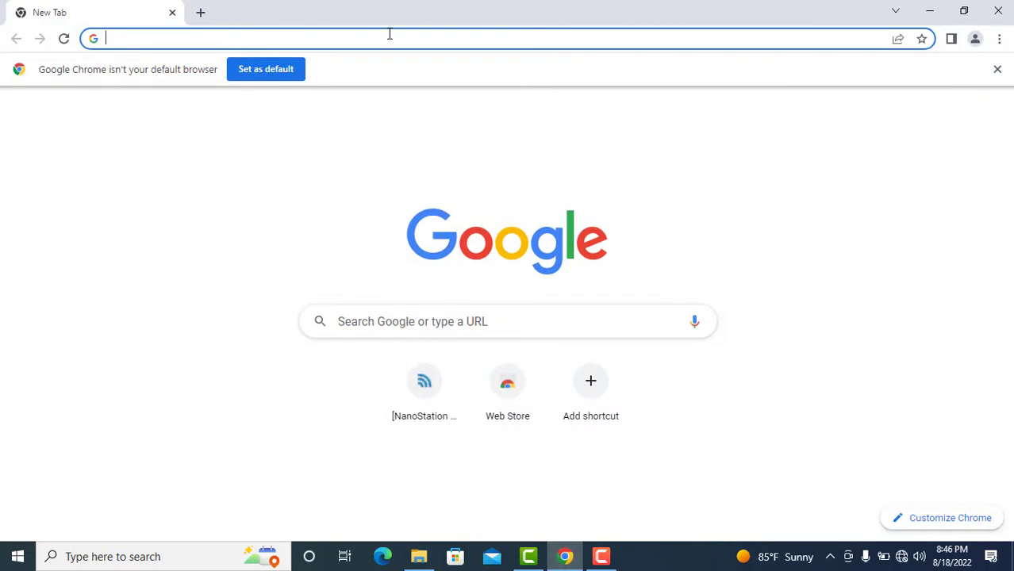
{"action": "left_click", "coordinate": [389, 43]}
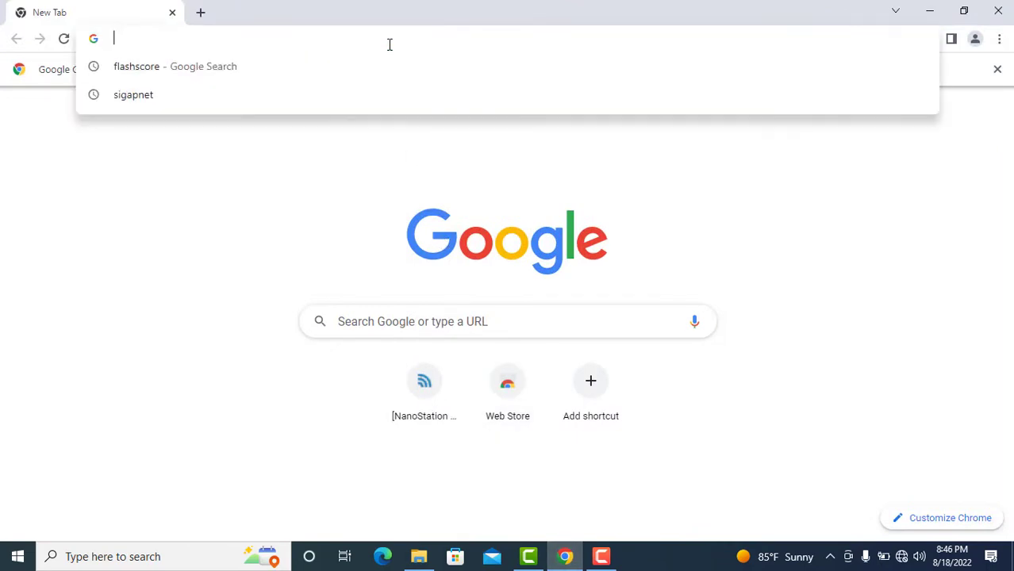
{"action": "left_click", "coordinate": [329, 164]}
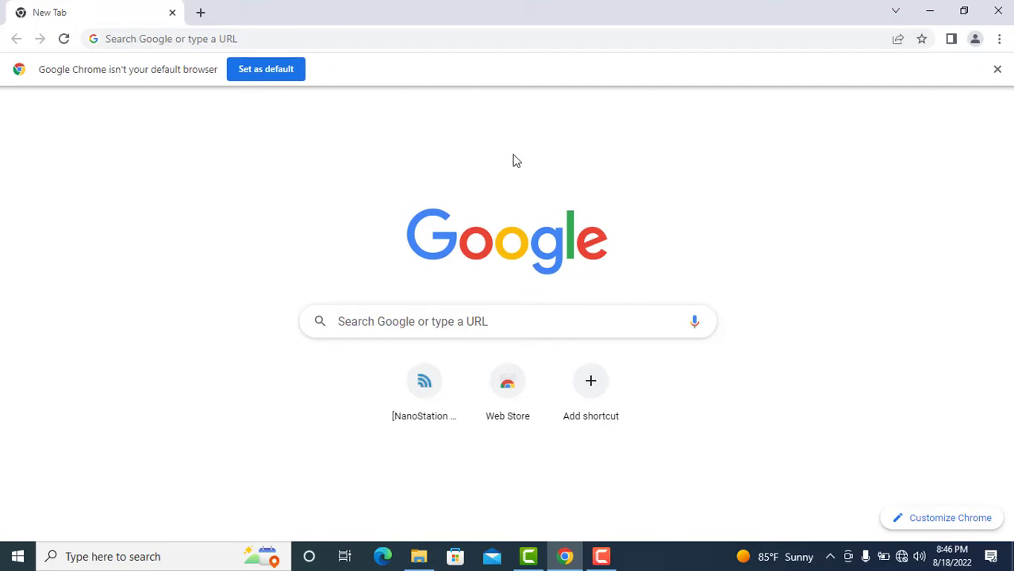
{"action": "left_click", "coordinate": [930, 11]}
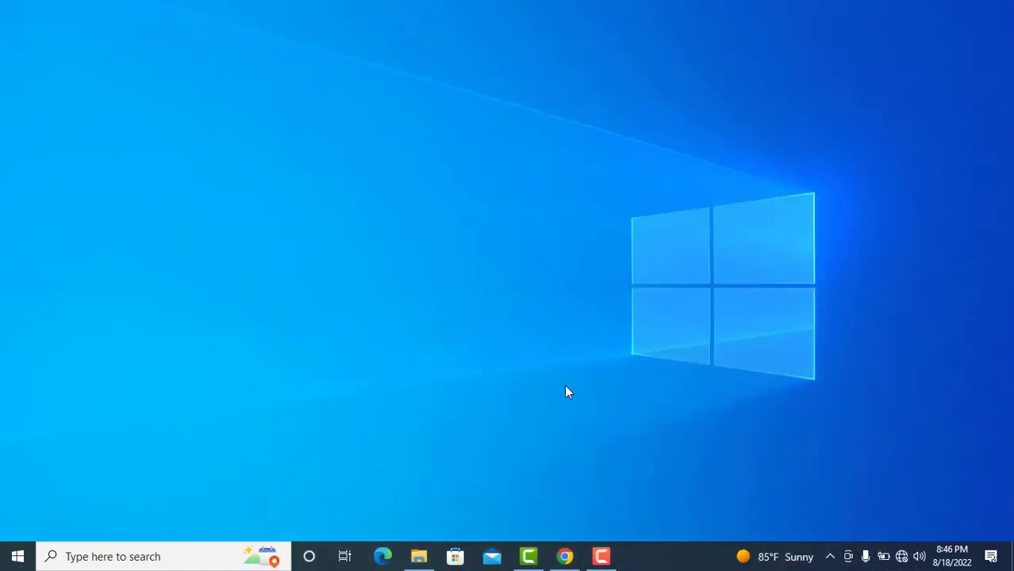
Load 192.168.1.20 in Microsoft Edge.
{"action": "left_click", "coordinate": [383, 557]}
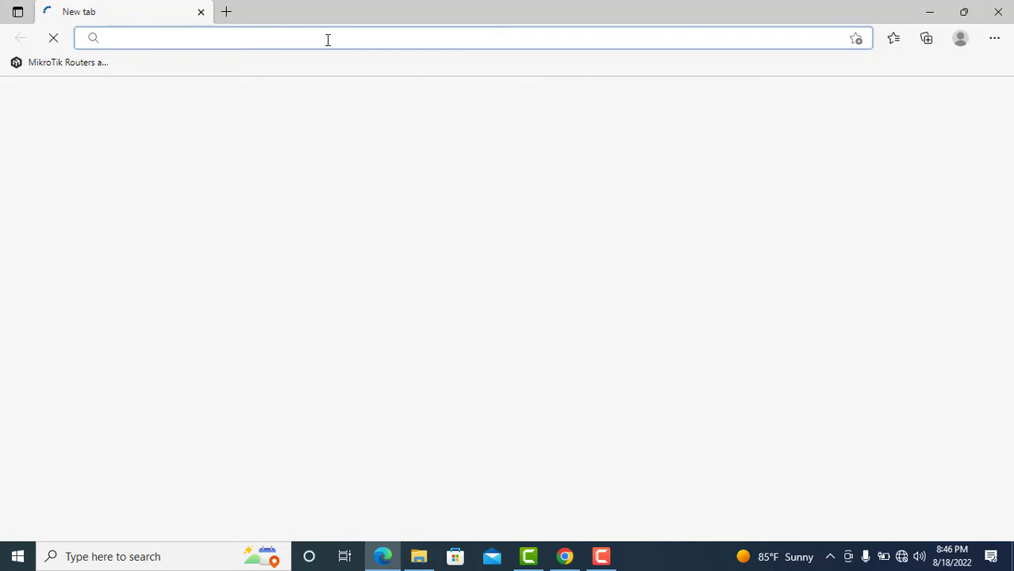
{"action": "type", "text": "192"}
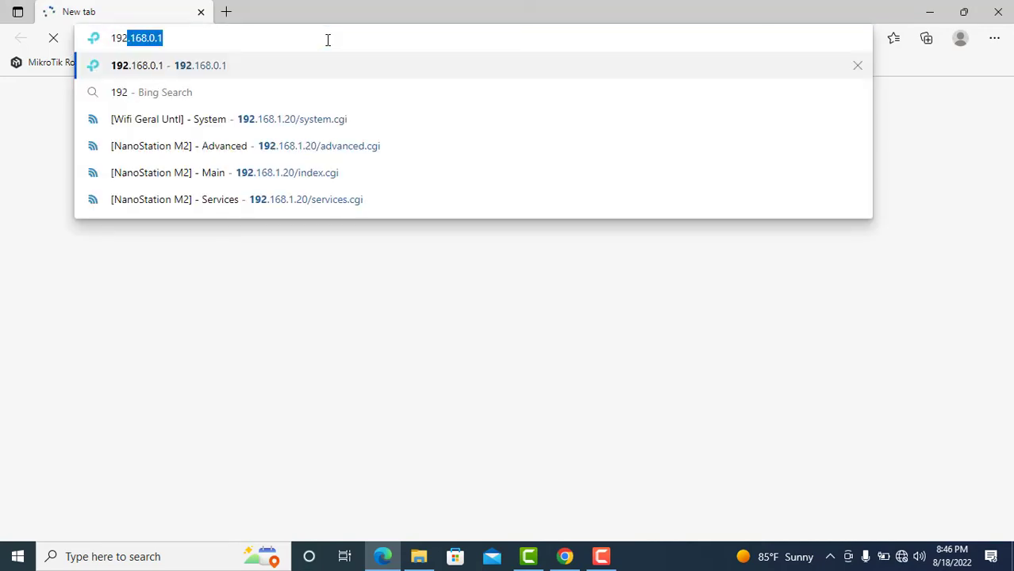
{"action": "type", "text": "."}
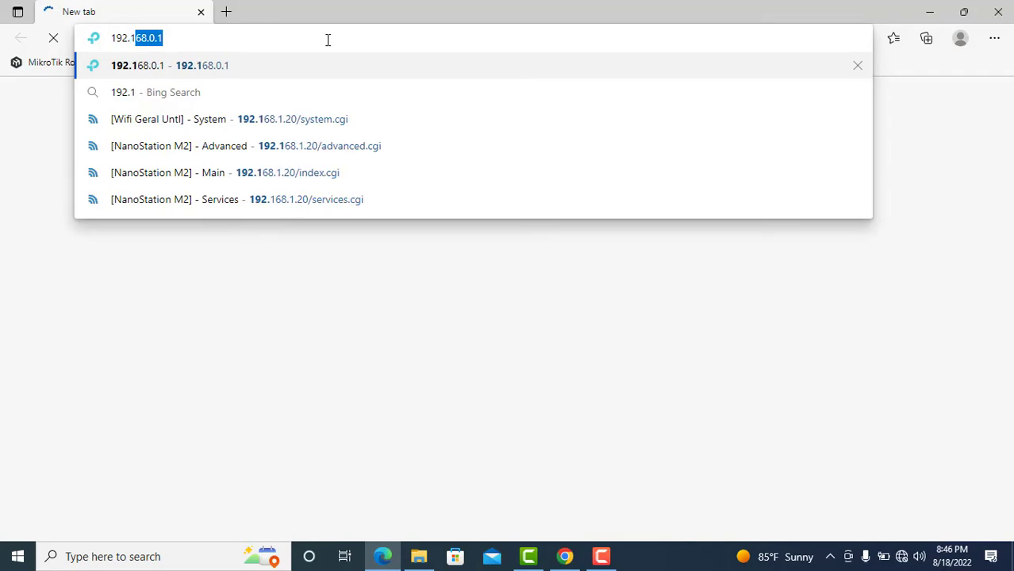
{"action": "type", "text": "168"}
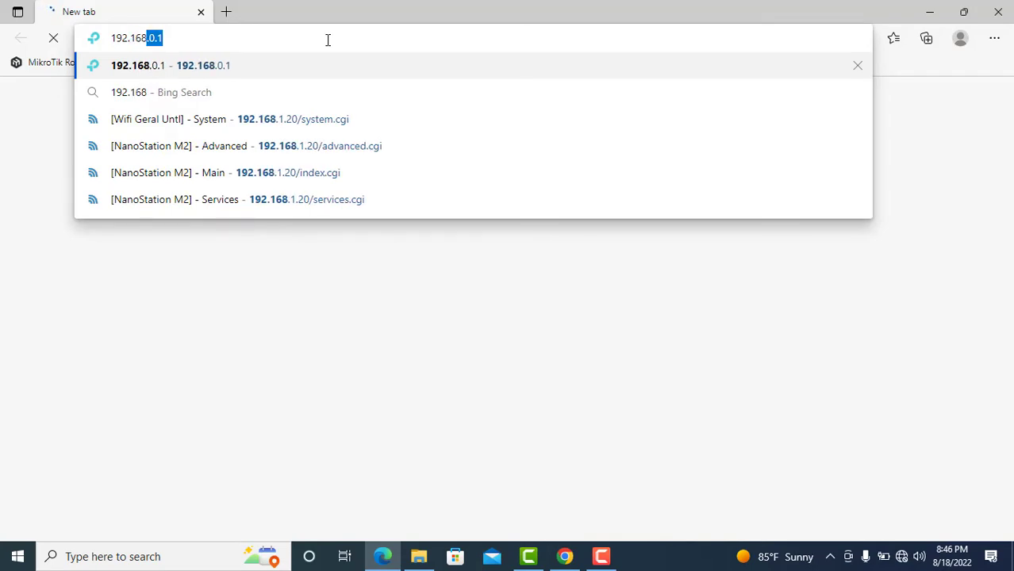
{"action": "type", "text": ".1"}
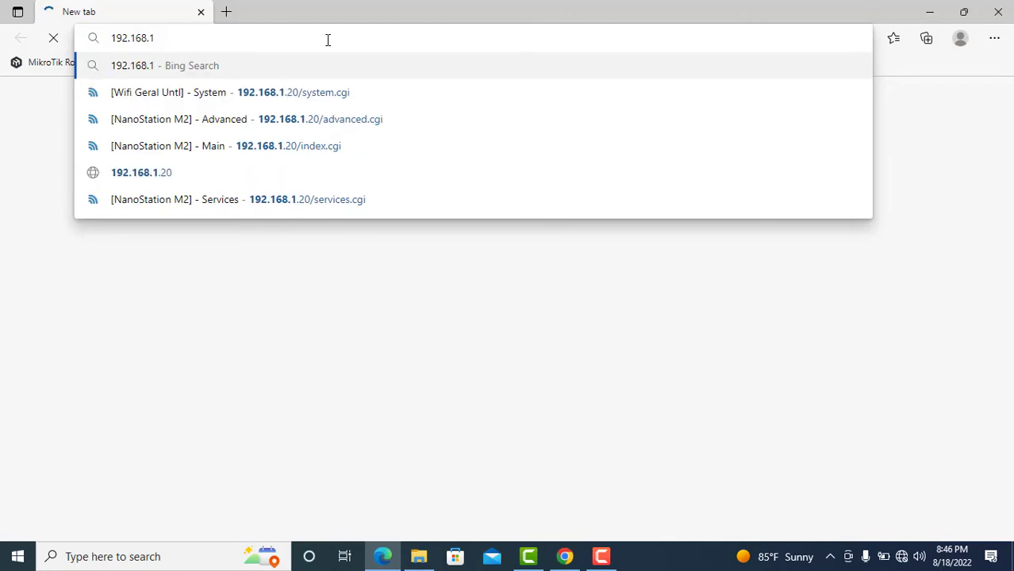
{"action": "type", "text": ".20"}
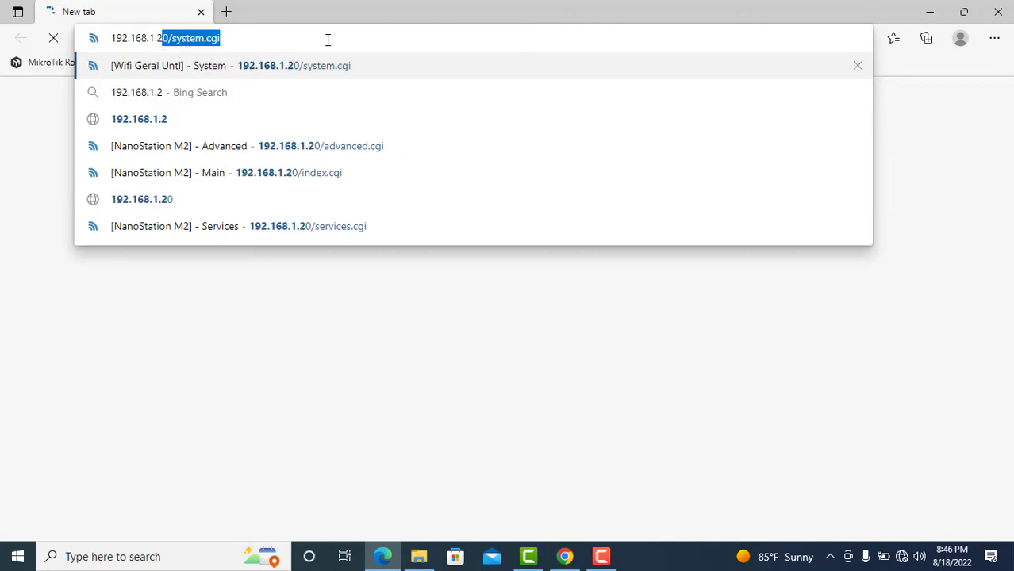
{"action": "key", "text": "Return"}
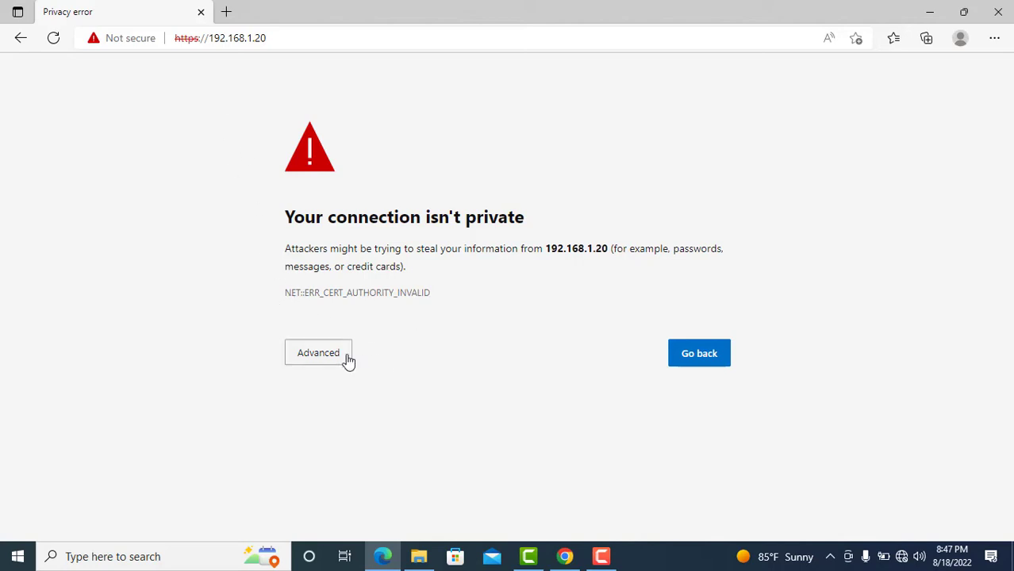
Expand Advanced on the warning and continue to 192.168.1.20 (unsafe).
{"action": "left_click", "coordinate": [322, 356]}
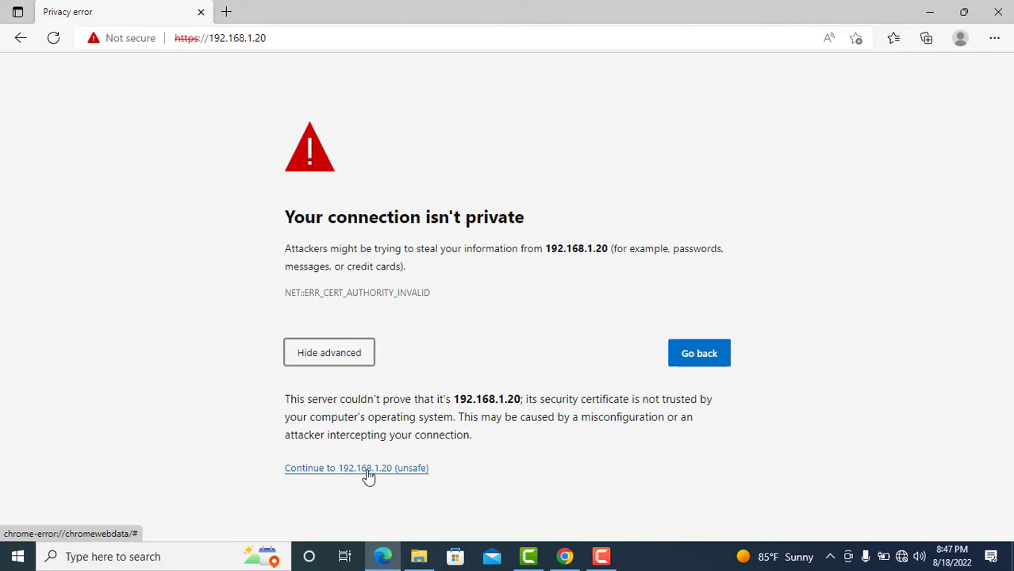
{"action": "left_click", "coordinate": [367, 470]}
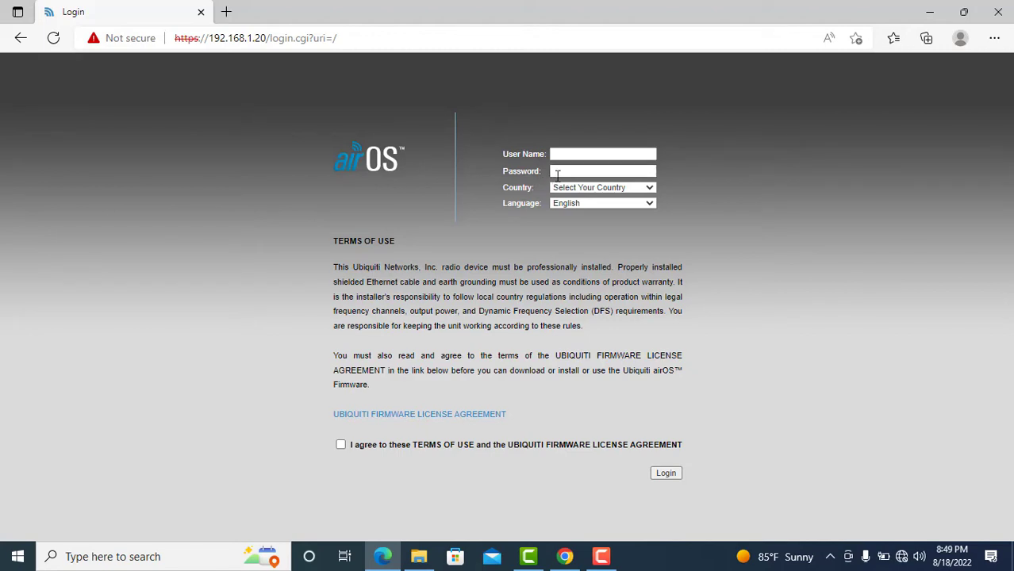
Enter the default login user name and password.
{"action": "left_click", "coordinate": [575, 154]}
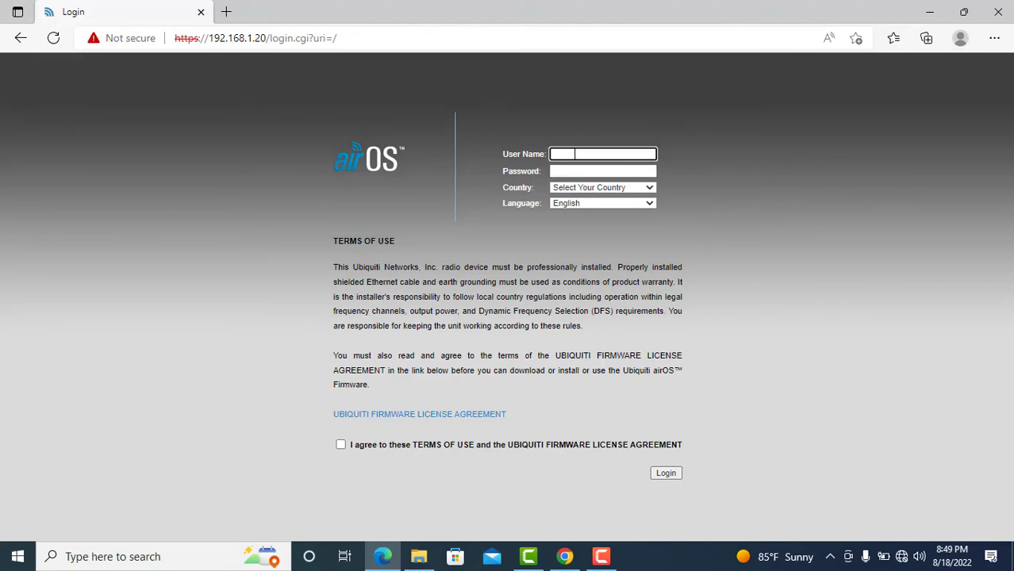
{"action": "type", "text": "ubnt"}
{"action": "left_click", "coordinate": [573, 173]}
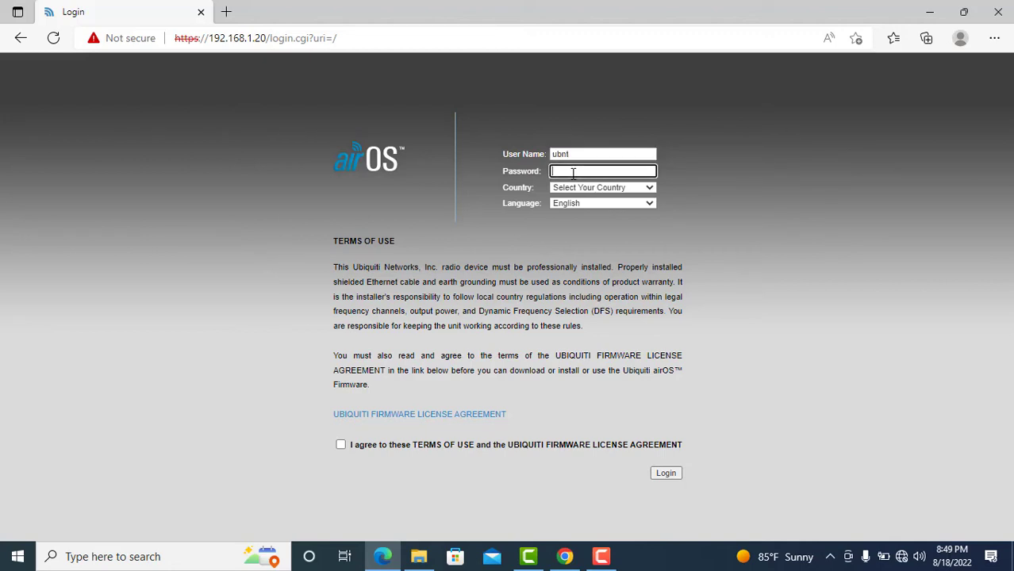
{"action": "type", "text": "ubnt"}
Set Country to United States, accept the terms of use, and log in.
{"action": "left_click", "coordinate": [649, 187]}
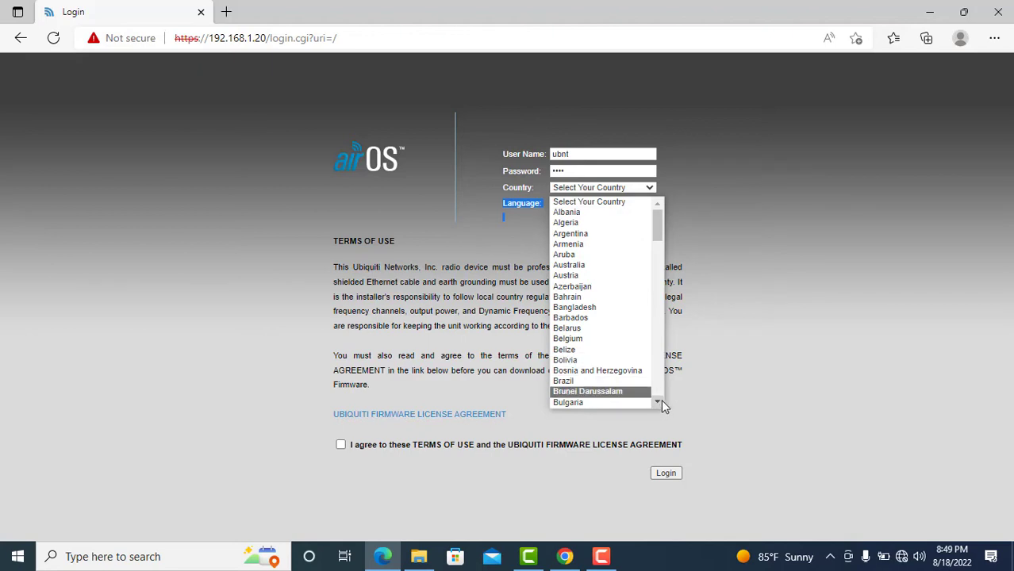
{"action": "scroll", "coordinate": [661, 400], "scroll_direction": "down", "scroll_amount": 3}
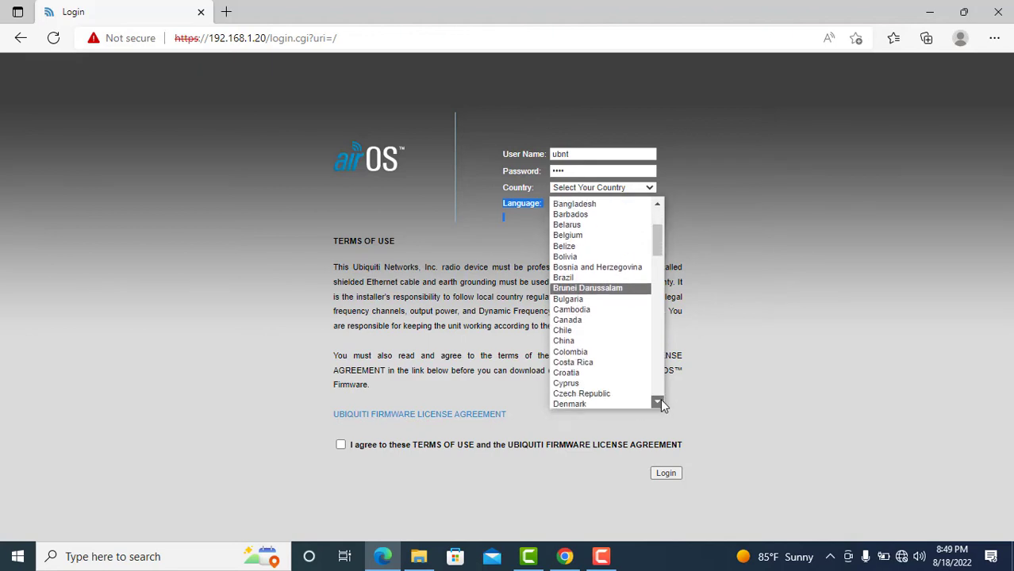
{"action": "left_click", "coordinate": [658, 379]}
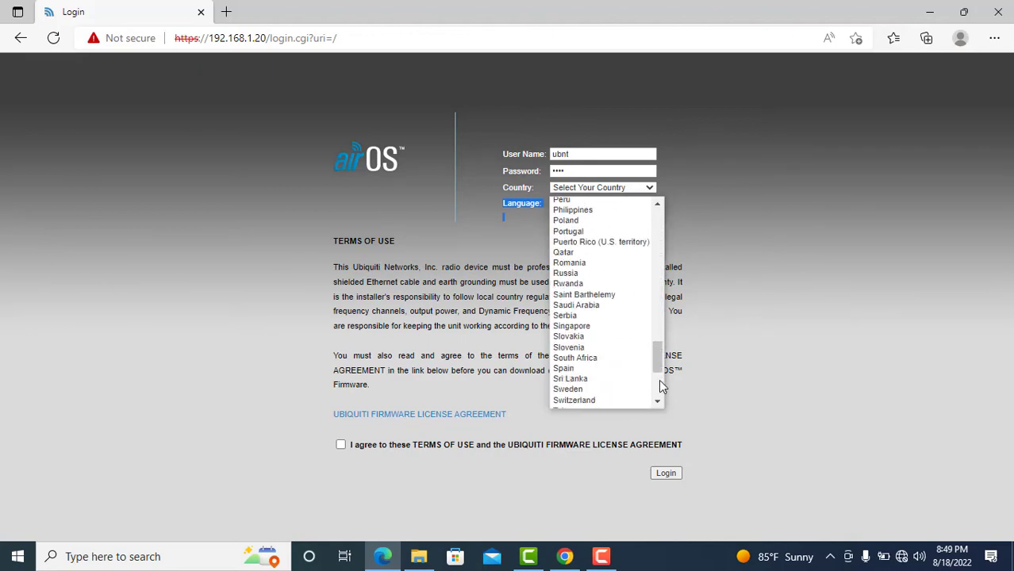
{"action": "left_click", "coordinate": [659, 380]}
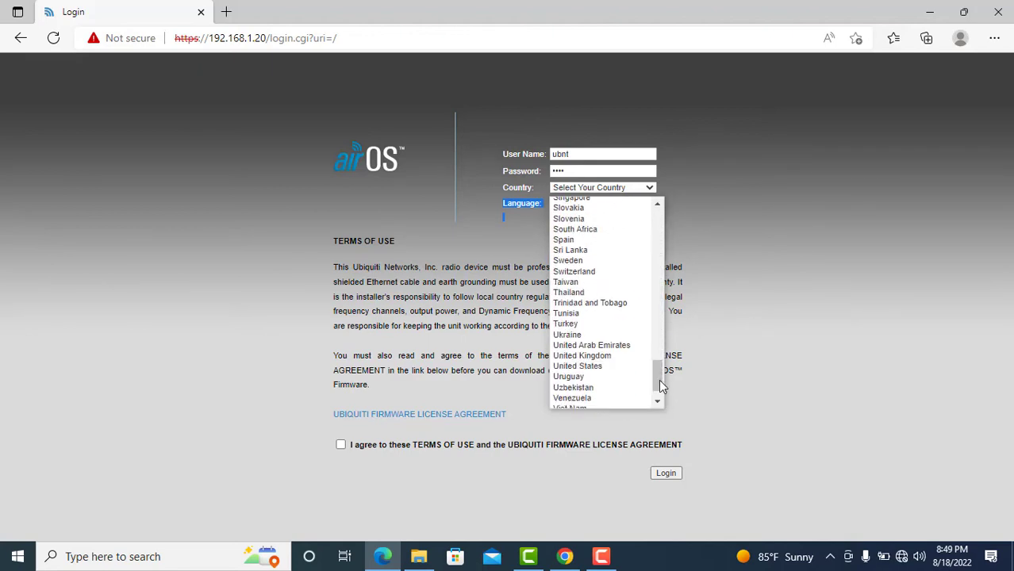
{"action": "left_click", "coordinate": [612, 367]}
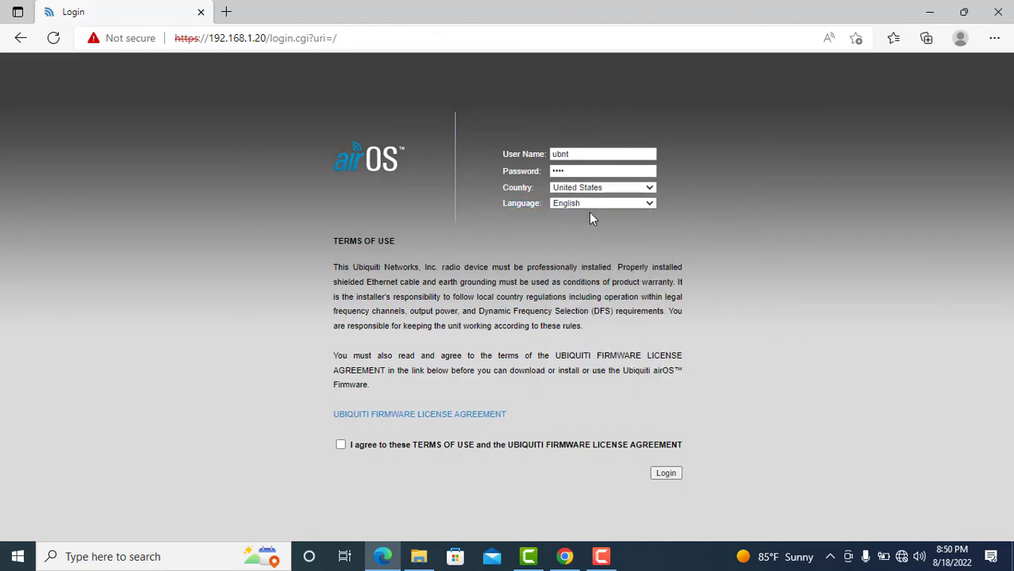
{"action": "left_click", "coordinate": [341, 446]}
{"action": "left_click", "coordinate": [664, 477]}
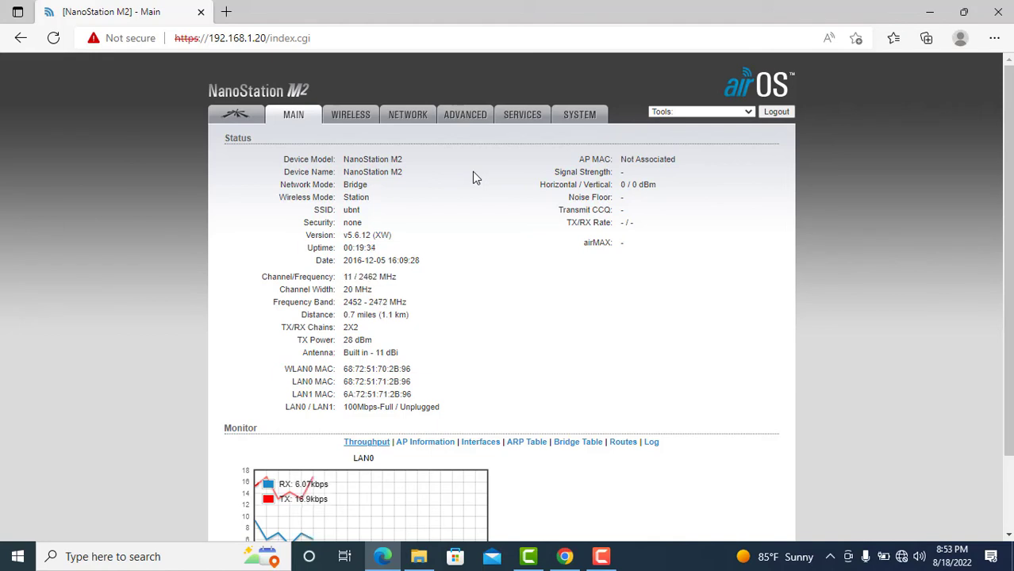
On the Wireless tab, set Wireless Mode to Access Point.
{"action": "left_click", "coordinate": [349, 123]}
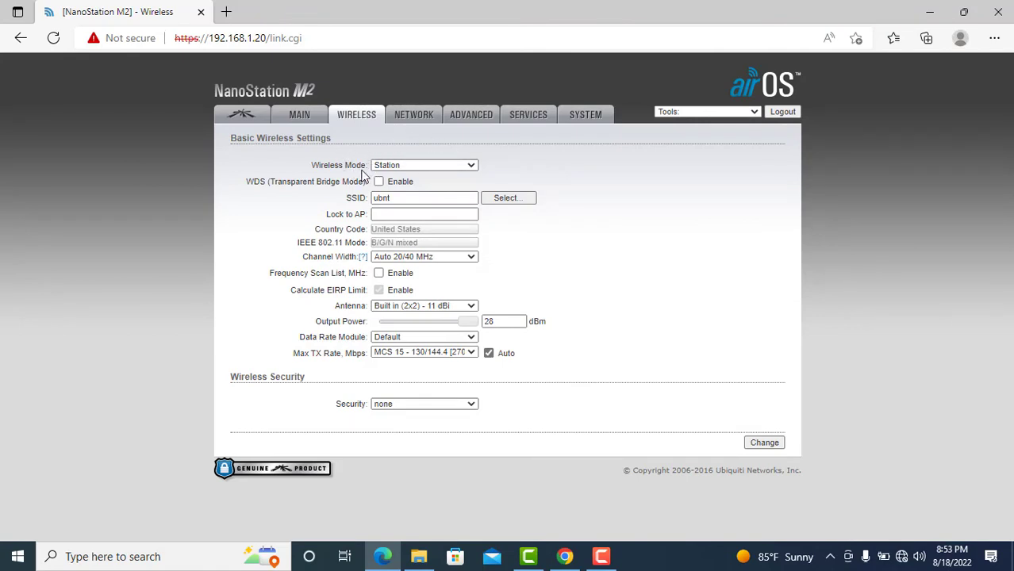
{"action": "left_click", "coordinate": [474, 165]}
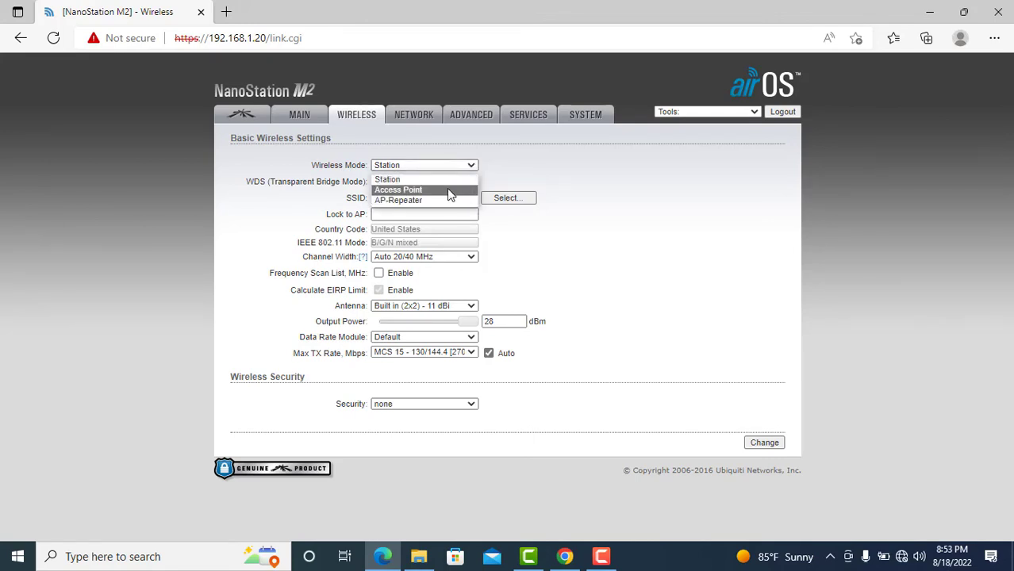
{"action": "left_click", "coordinate": [447, 191]}
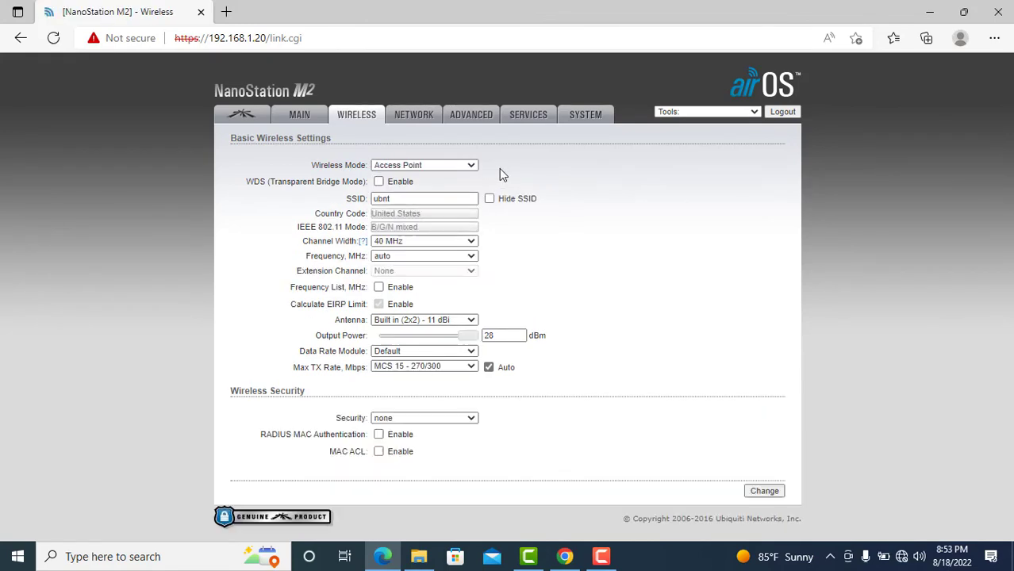
{"action": "left_click", "coordinate": [450, 199]}
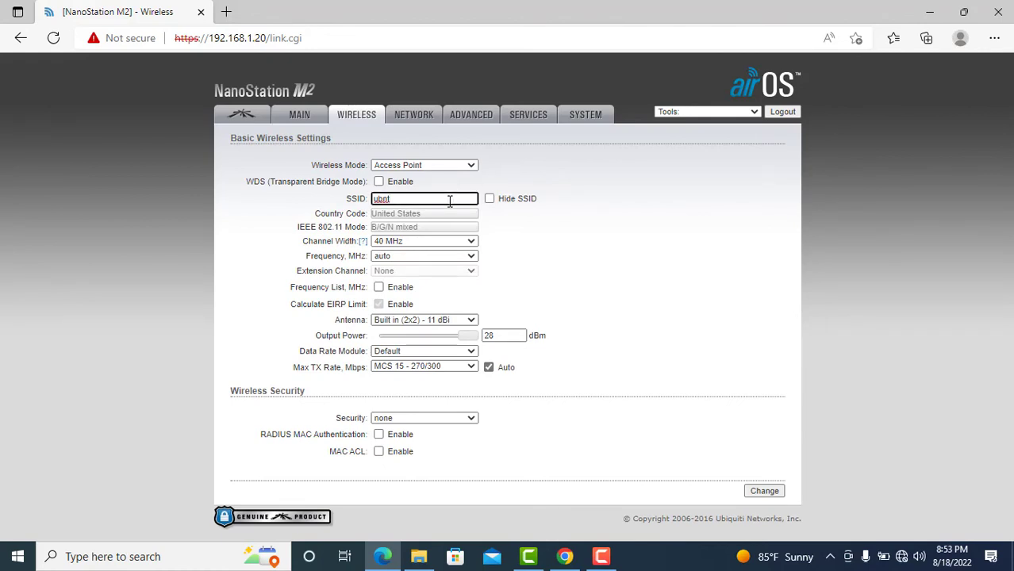
Change the SSID from ubnt to Wifi and choose 20 MHz channel width.
{"action": "key", "text": "BackSpace"}
{"action": "key", "text": "BackSpace"}
{"action": "key", "text": "BackSpace"}
{"action": "key", "text": "BackSpace"}
{"action": "type", "text": "Wifi"}
{"action": "left_click", "coordinate": [562, 231]}
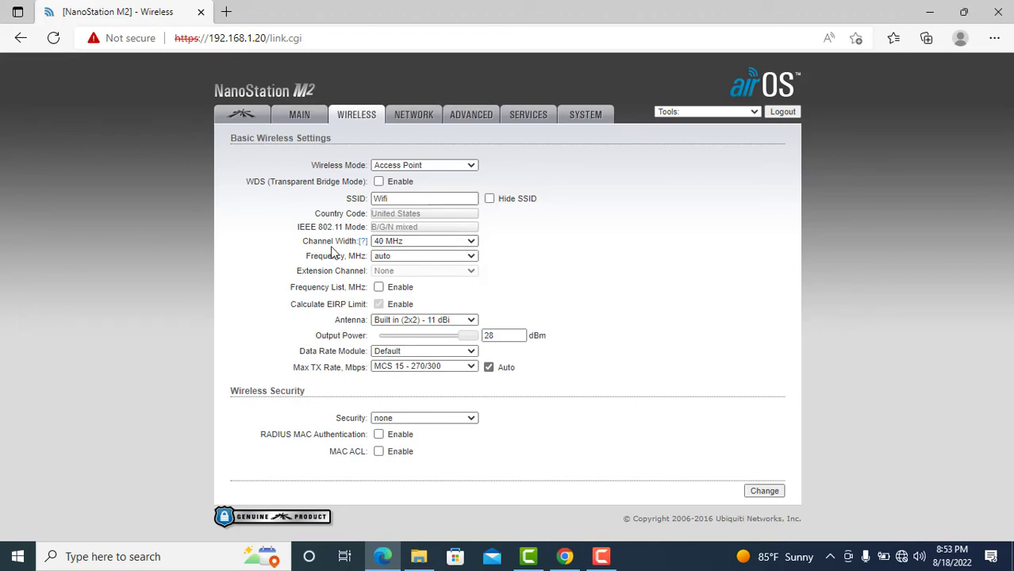
{"action": "left_click", "coordinate": [472, 243]}
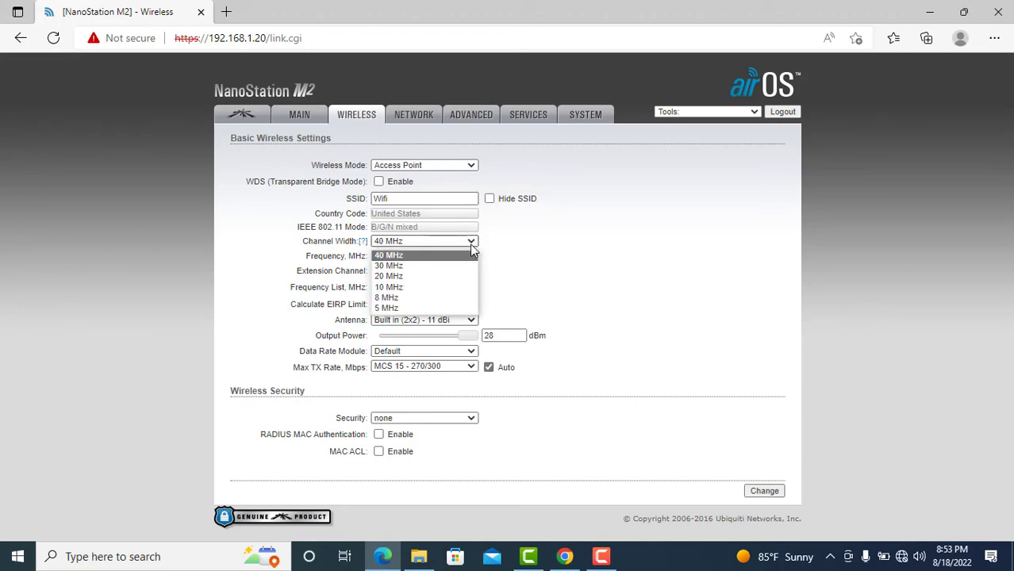
{"action": "left_click", "coordinate": [449, 276]}
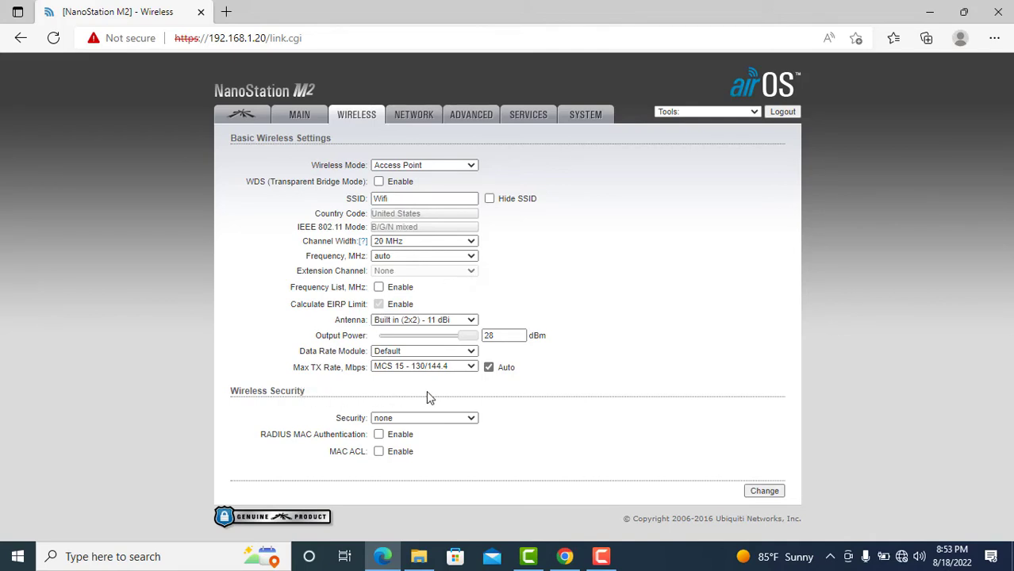
Choose WPA2-AES security, enter the WPA preshared key, and submit the wireless changes.
{"action": "left_click", "coordinate": [473, 419]}
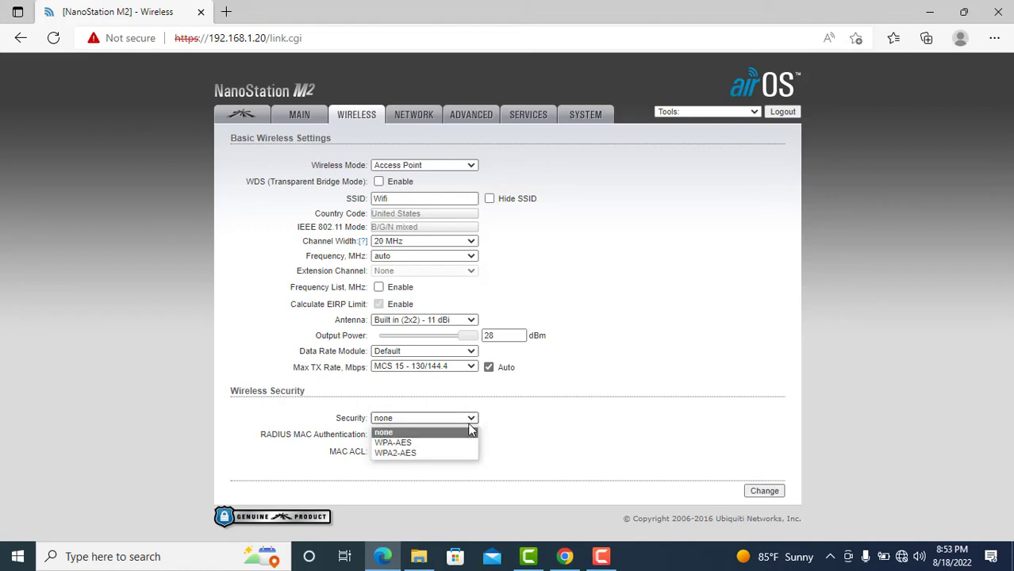
{"action": "left_click", "coordinate": [447, 455]}
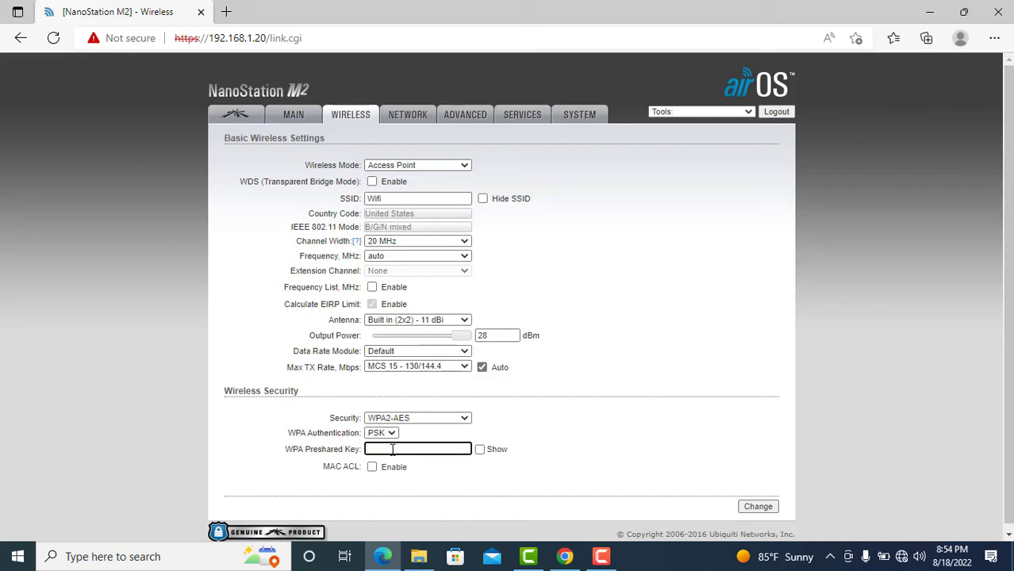
{"action": "type", "text": "123456789012"}
{"action": "left_click", "coordinate": [543, 439]}
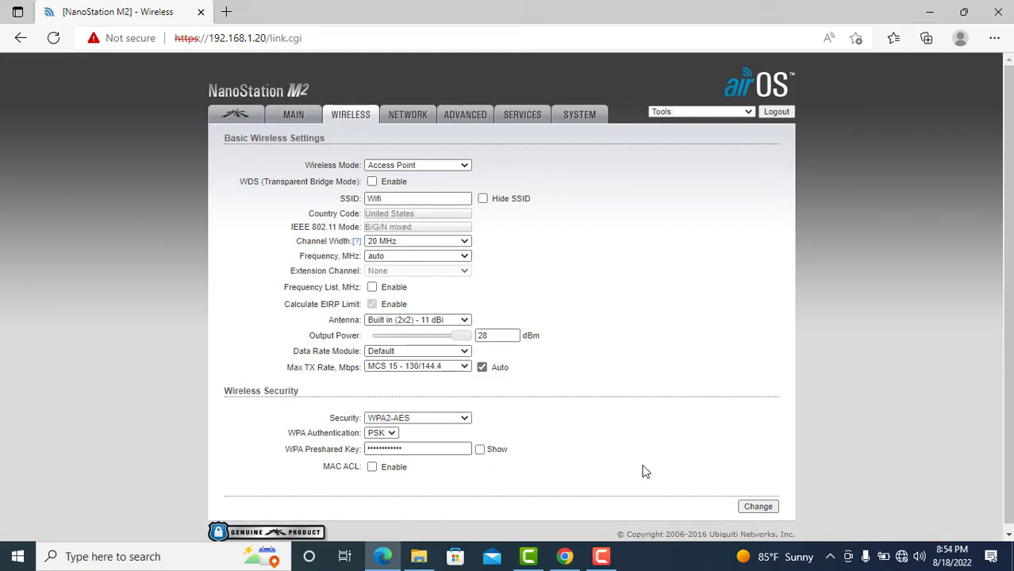
{"action": "left_click", "coordinate": [758, 507]}
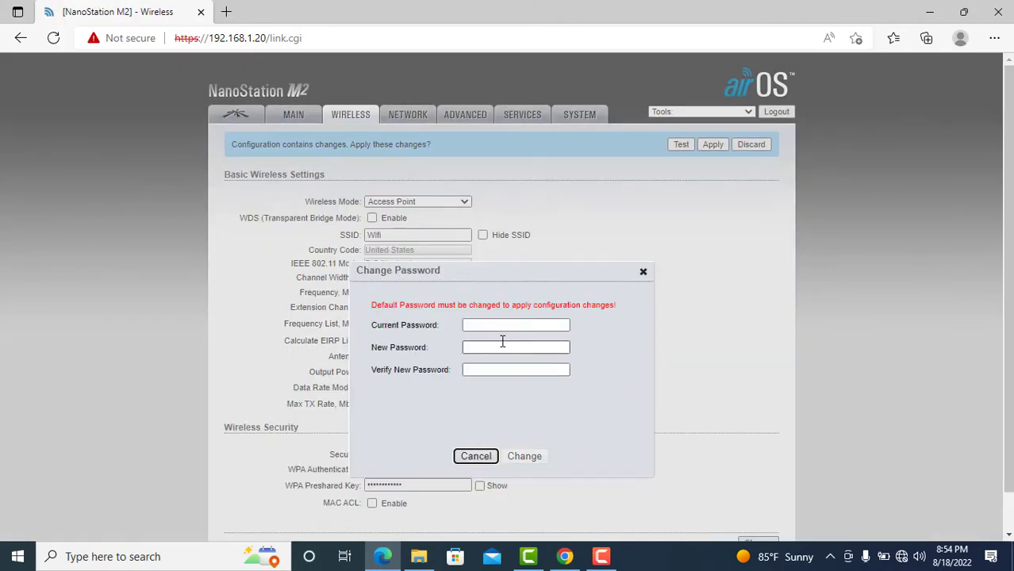
Enter the current admin password and the new password twice, then save it.
{"action": "left_click", "coordinate": [478, 325]}
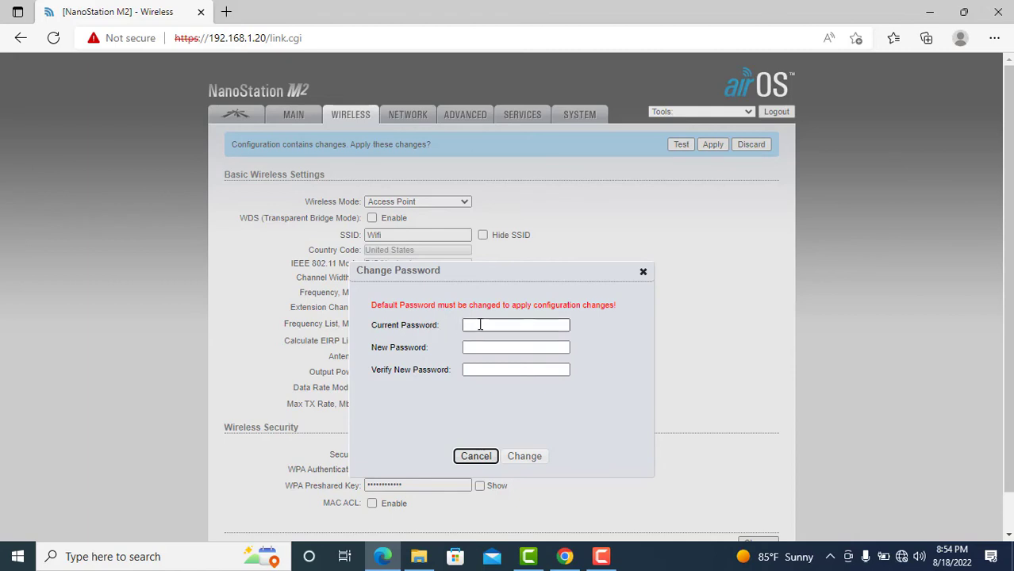
{"action": "left_click", "coordinate": [480, 325]}
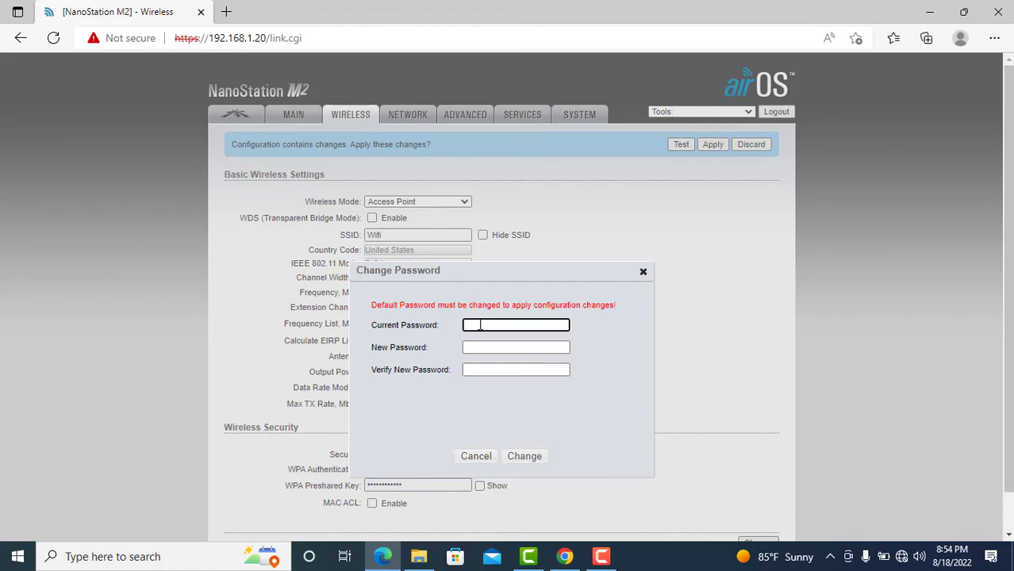
{"action": "type", "text": "ubnt"}
{"action": "left_click", "coordinate": [491, 350]}
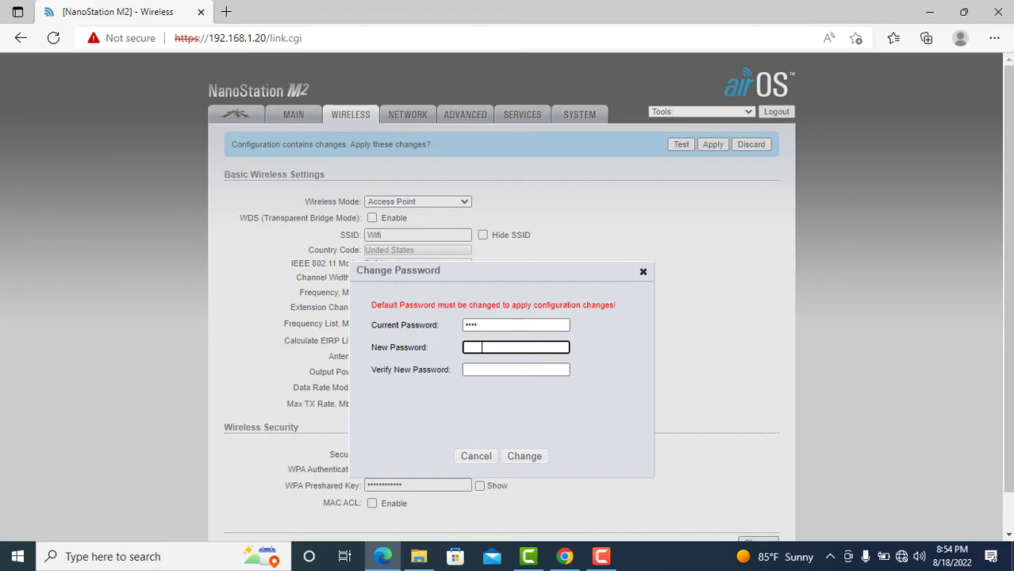
{"action": "type", "text": "12"}
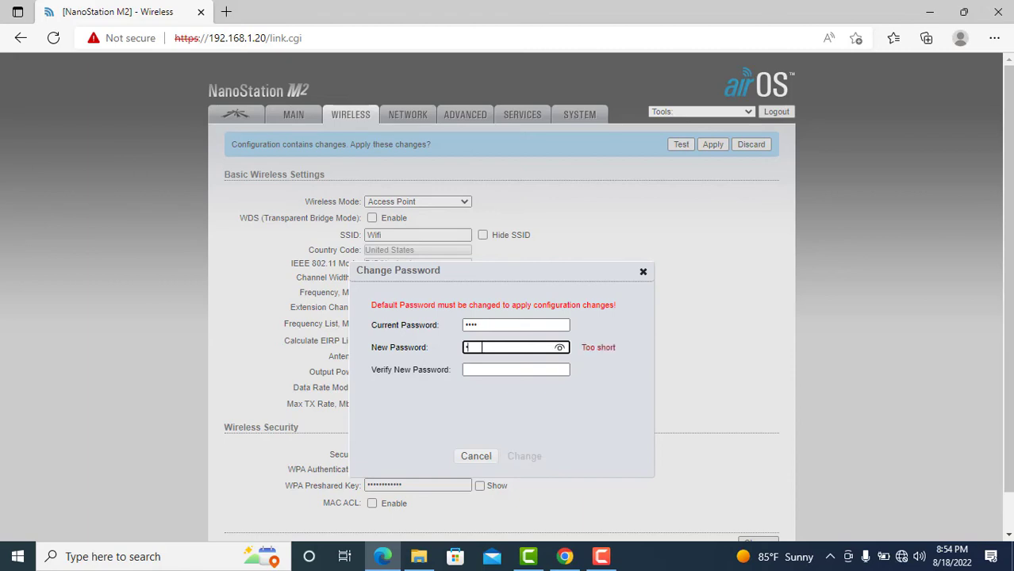
{"action": "type", "text": "34567"}
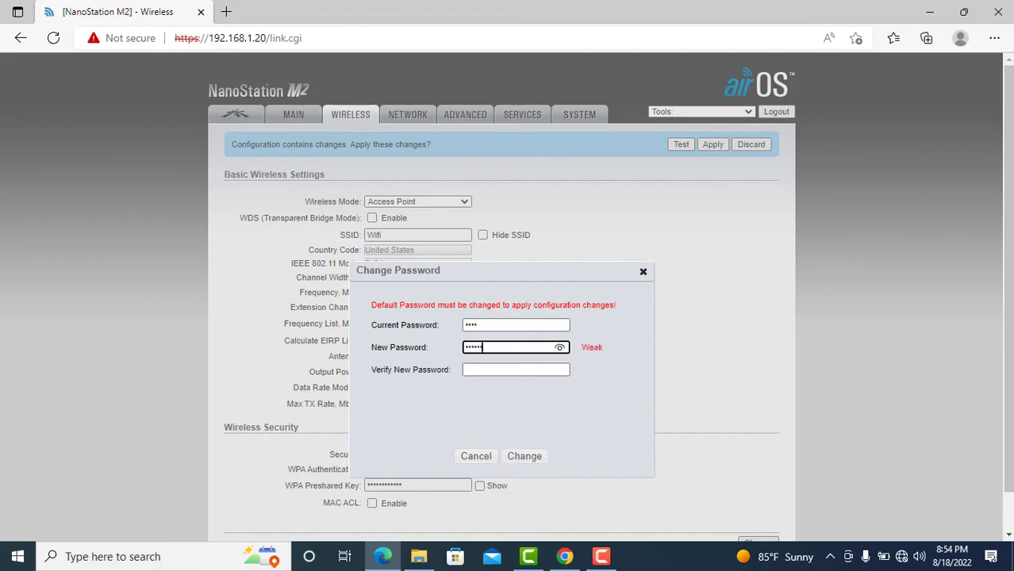
{"action": "type", "text": "890123"}
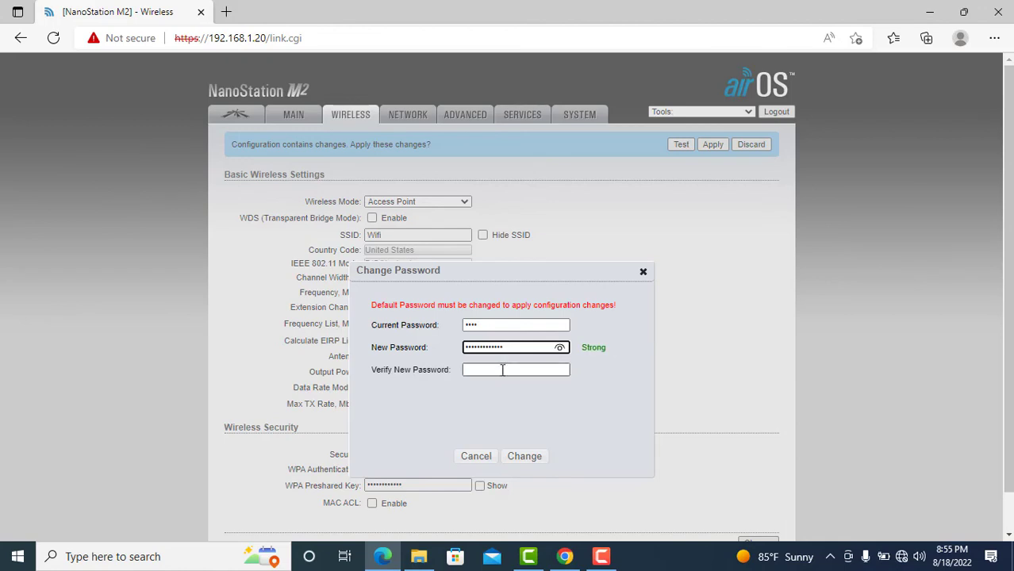
{"action": "left_click", "coordinate": [502, 369]}
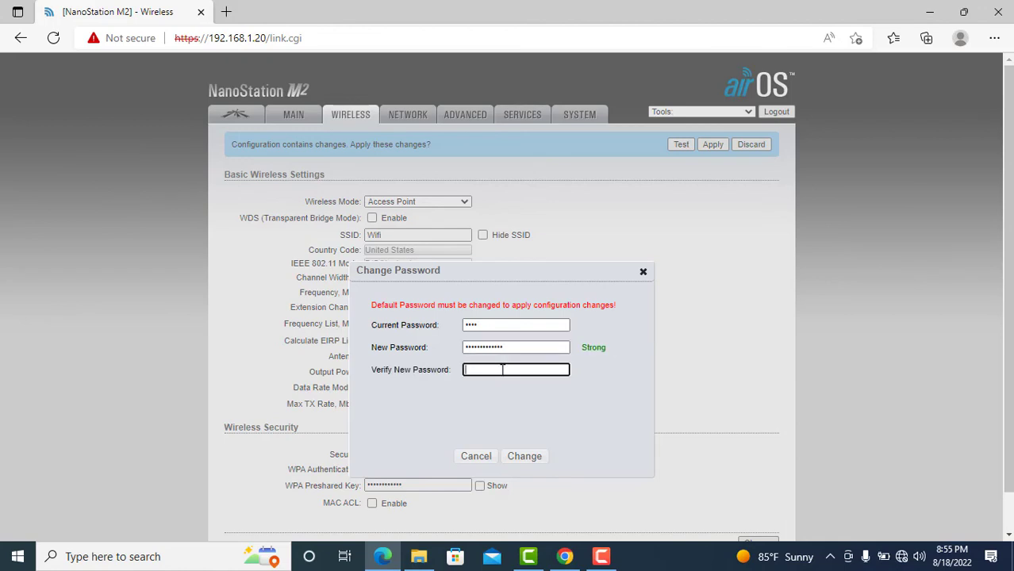
{"action": "type", "text": "***"}
{"action": "type", "text": "••••••••"}
{"action": "left_click", "coordinate": [532, 431]}
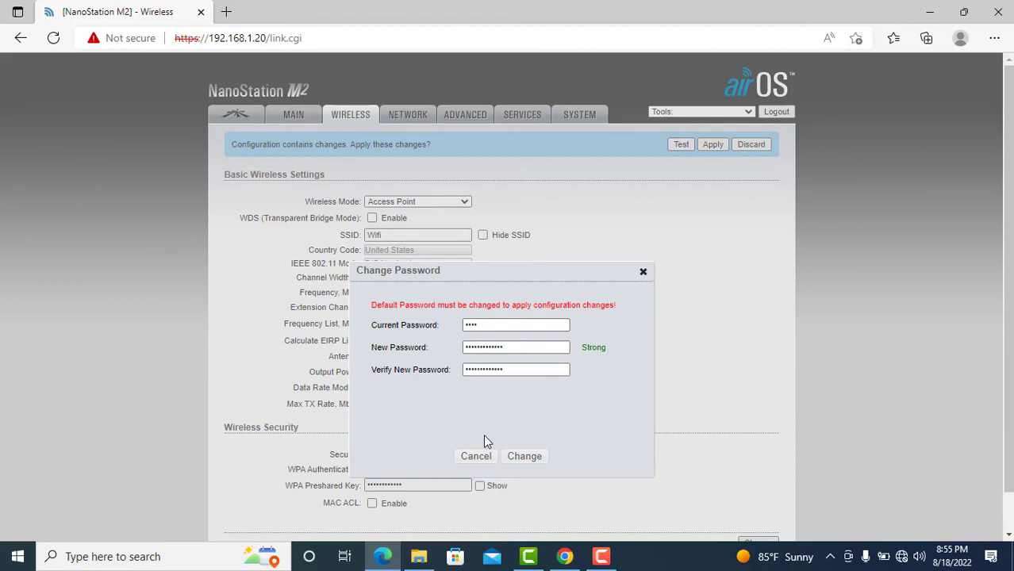
{"action": "left_click", "coordinate": [525, 457]}
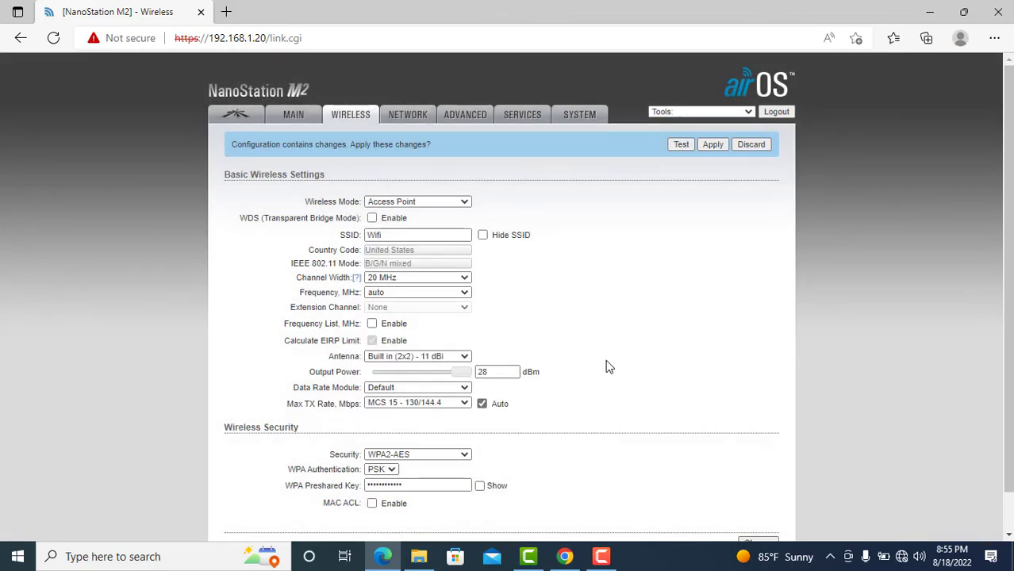
{"action": "left_click", "coordinate": [1009, 536]}
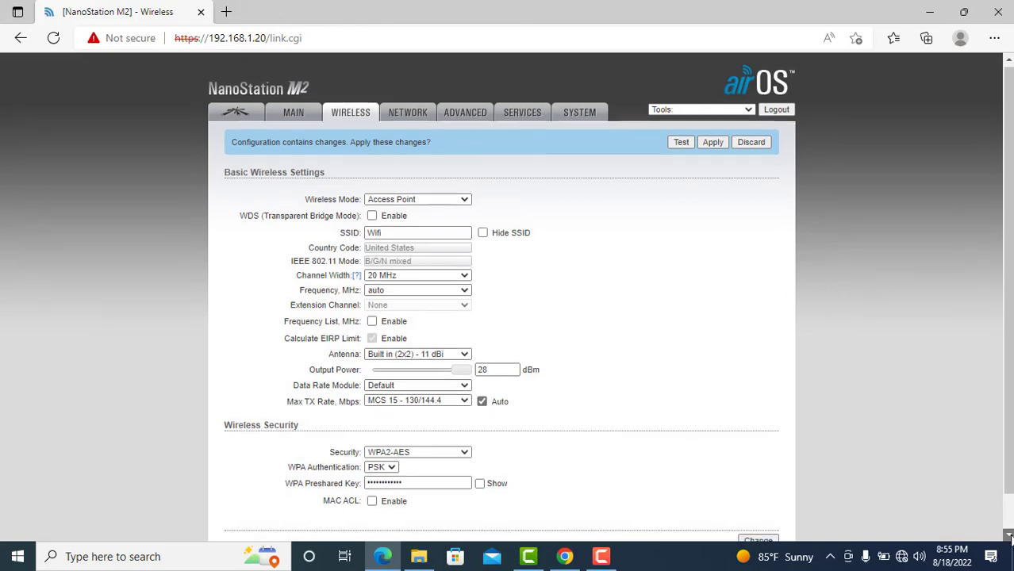
{"action": "left_click", "coordinate": [1010, 64]}
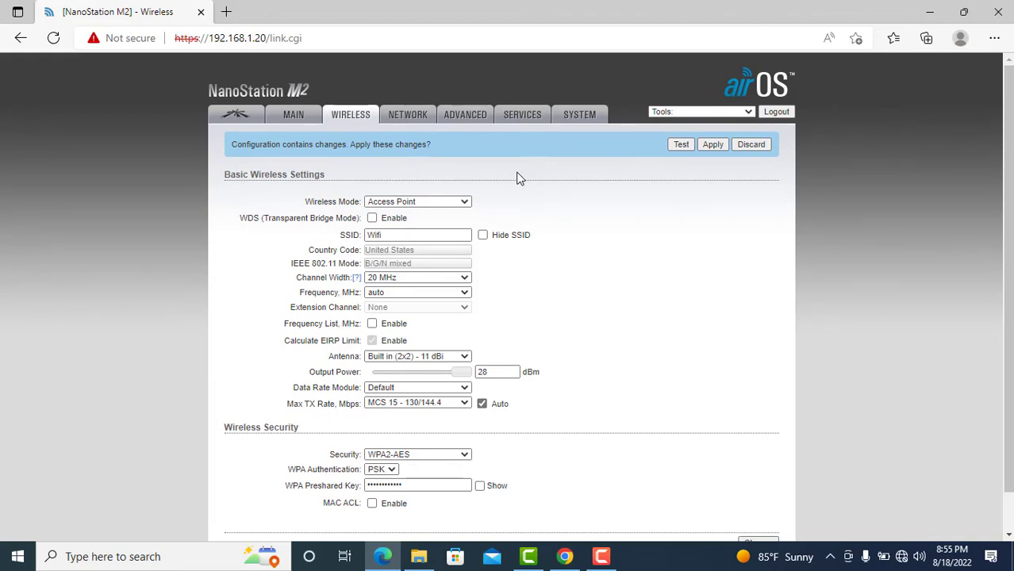
On the Network tab, set Network Mode to SOHO Router.
{"action": "left_click", "coordinate": [408, 119]}
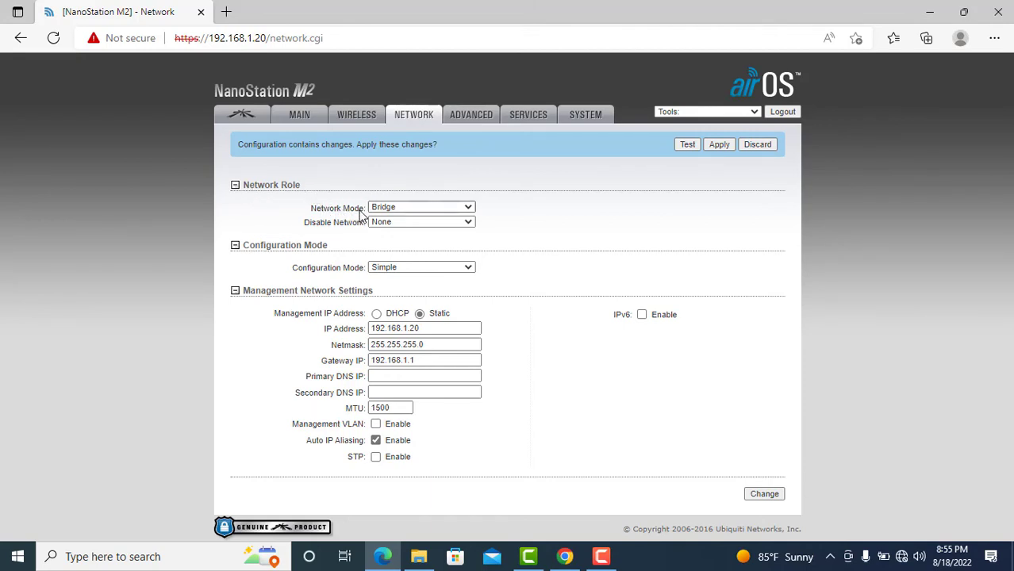
{"action": "left_click", "coordinate": [469, 208]}
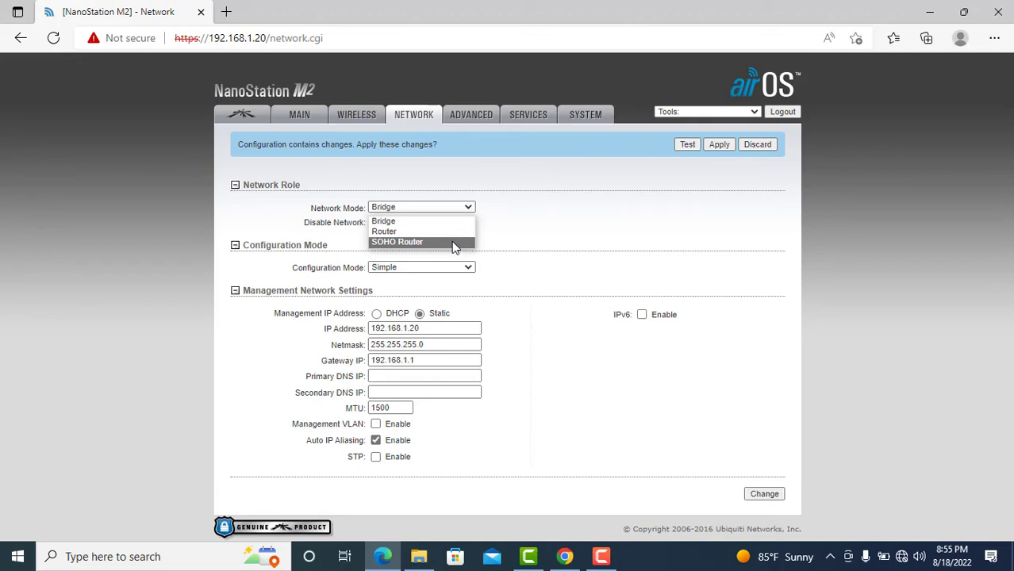
{"action": "left_click", "coordinate": [452, 243]}
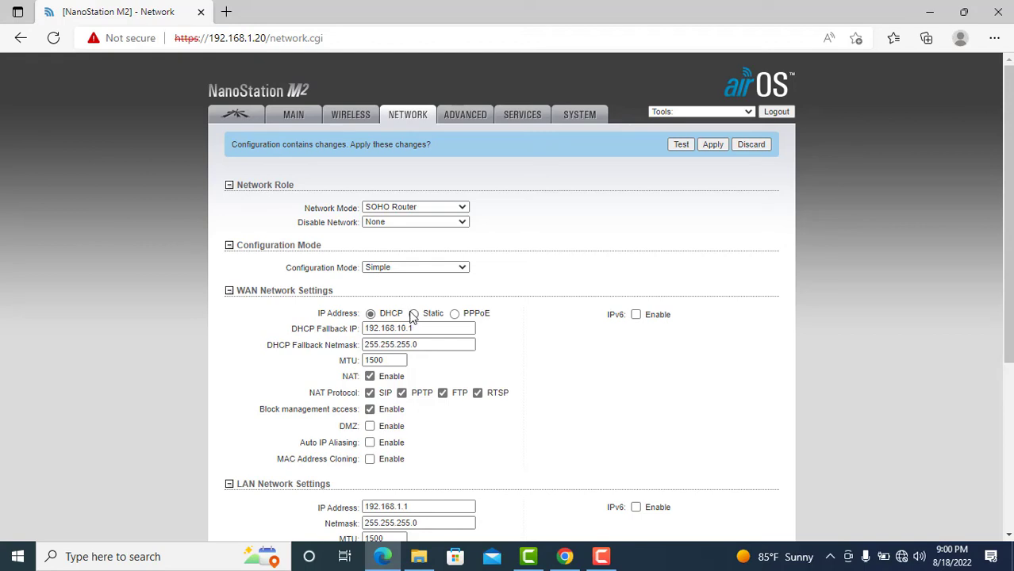
Switch the WAN to Static with IP 10.1.6.77, gateway 10.1.6.1, and DNS 8.8.8.8 and 8.8.4.4.
{"action": "left_click", "coordinate": [413, 315]}
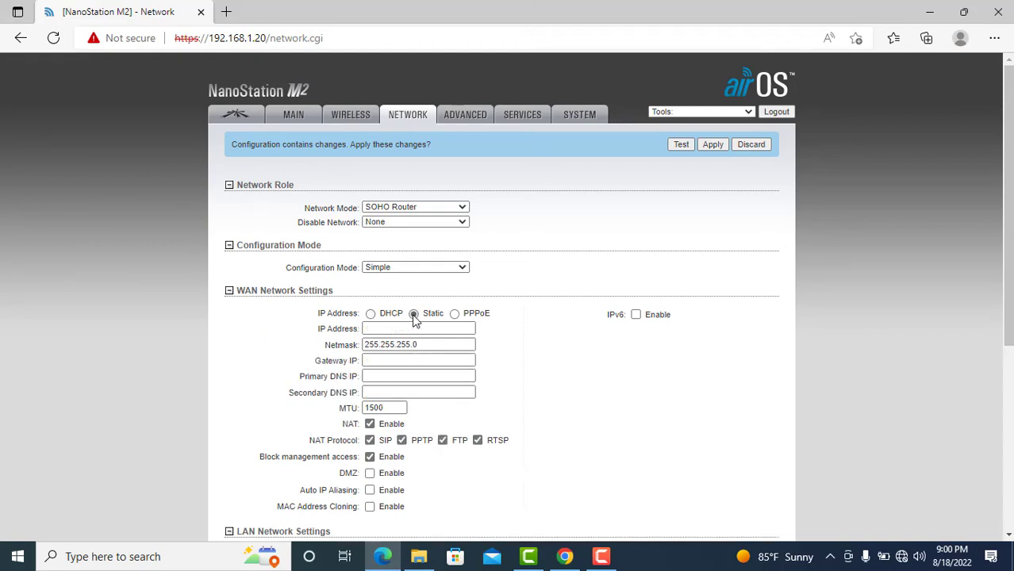
{"action": "left_click", "coordinate": [411, 328]}
{"action": "left_click", "coordinate": [411, 329]}
{"action": "type", "text": "1"}
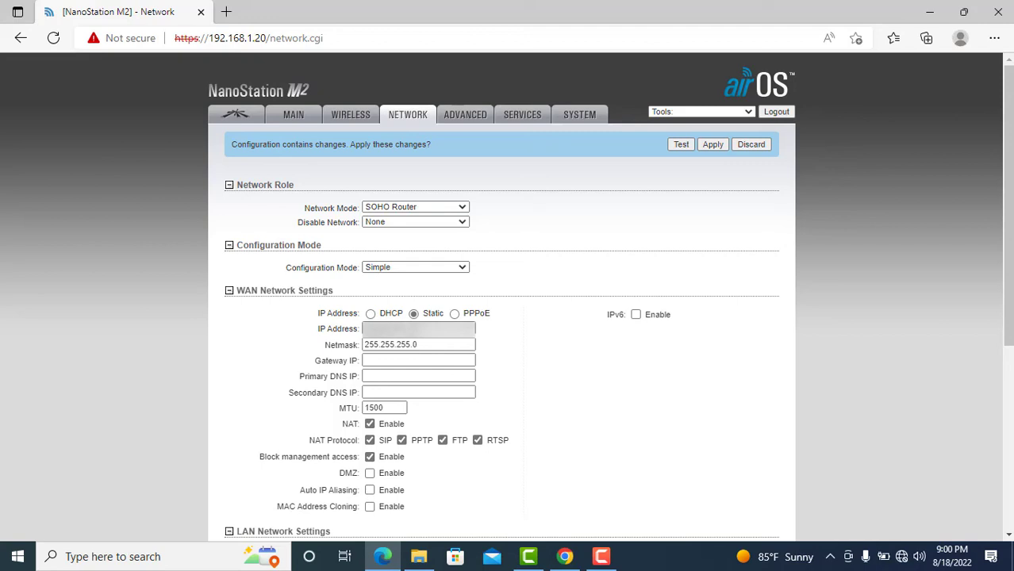
{"action": "left_click", "coordinate": [391, 361]}
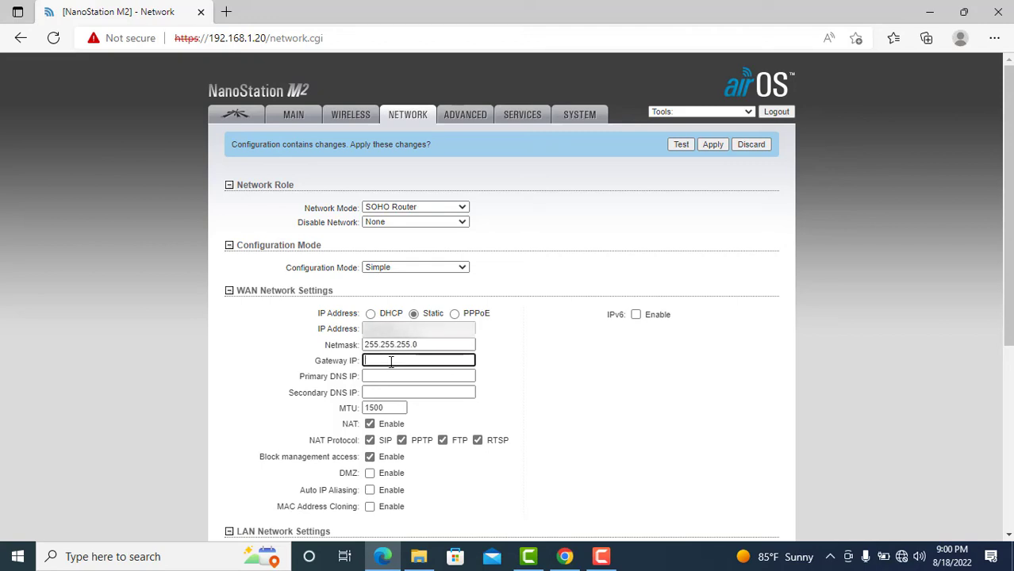
{"action": "type", "text": "1"}
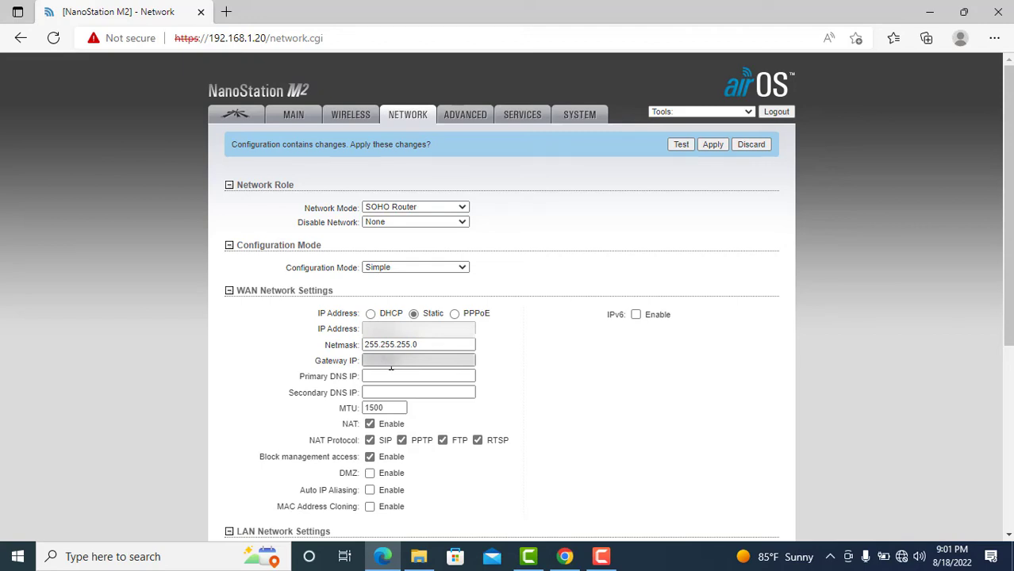
{"action": "left_click", "coordinate": [391, 380]}
{"action": "type", "text": "8"}
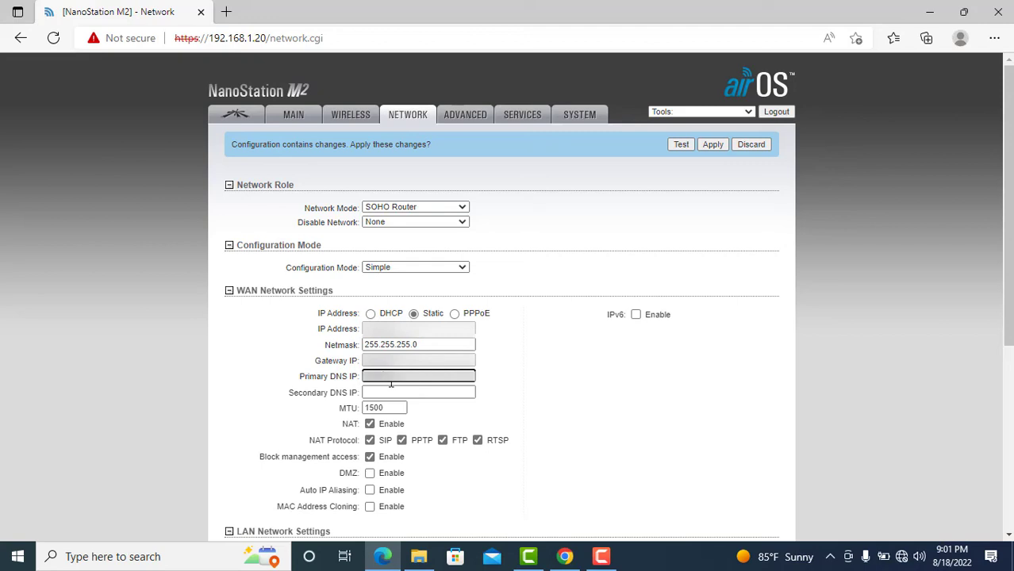
{"action": "left_click", "coordinate": [391, 390]}
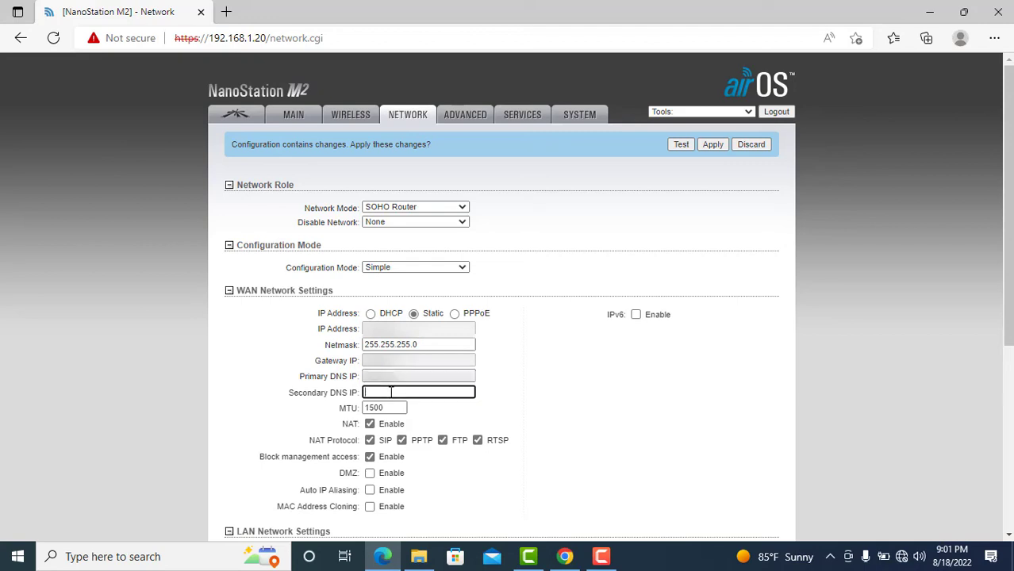
{"action": "type", "text": "8"}
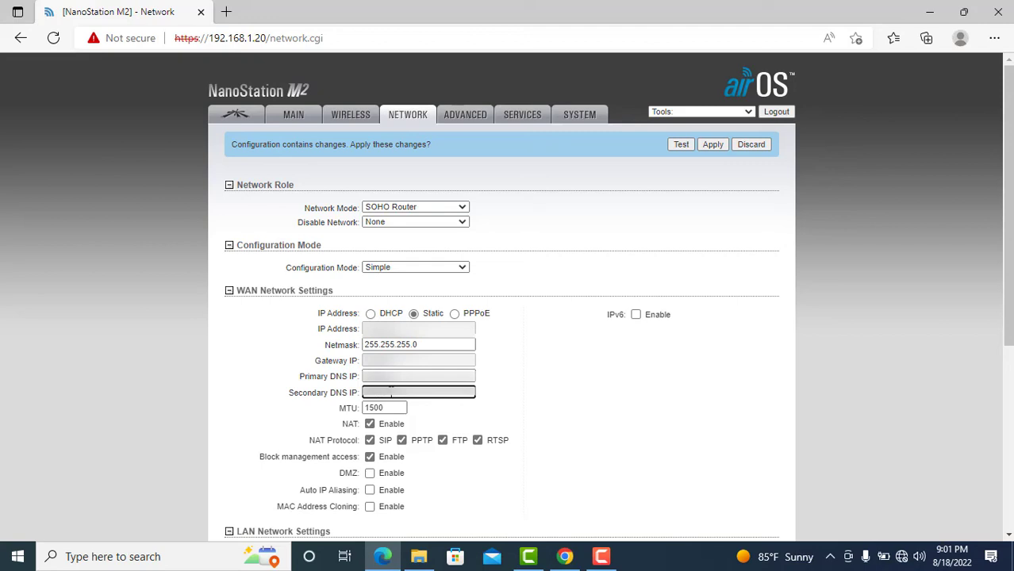
{"action": "left_click", "coordinate": [550, 413]}
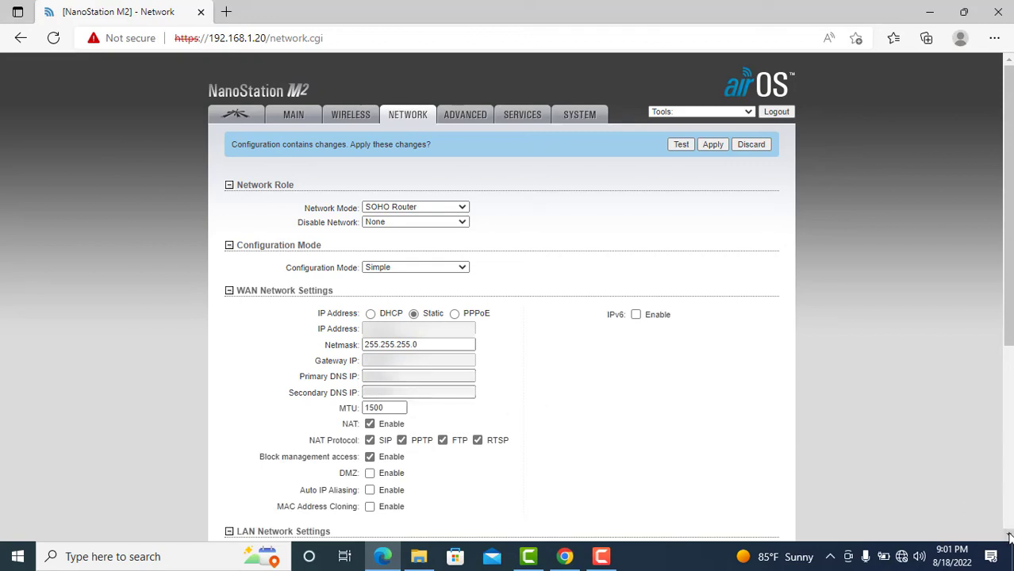
Save the SOHO Router network settings, accepting that WAN management access will be blocked.
{"action": "scroll", "coordinate": [1010, 536], "scroll_direction": "down", "scroll_amount": 3}
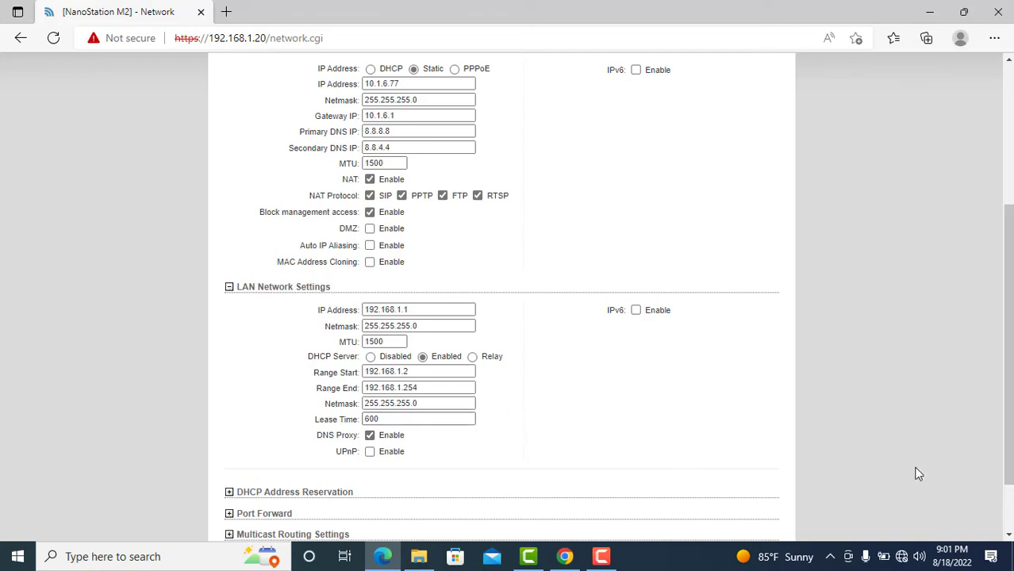
{"action": "scroll", "coordinate": [1009, 527], "scroll_direction": "down", "scroll_amount": 2}
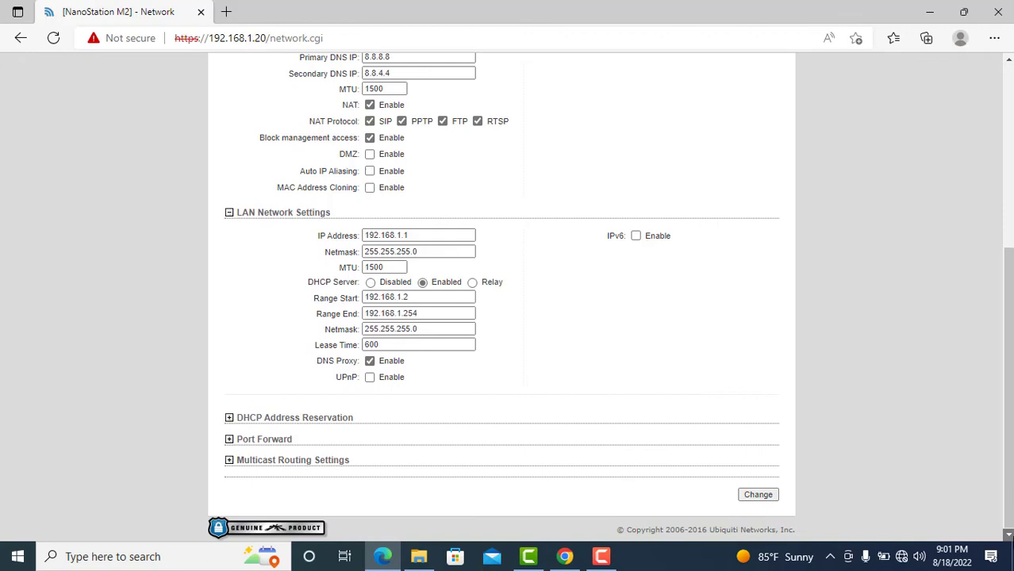
{"action": "left_click", "coordinate": [757, 495]}
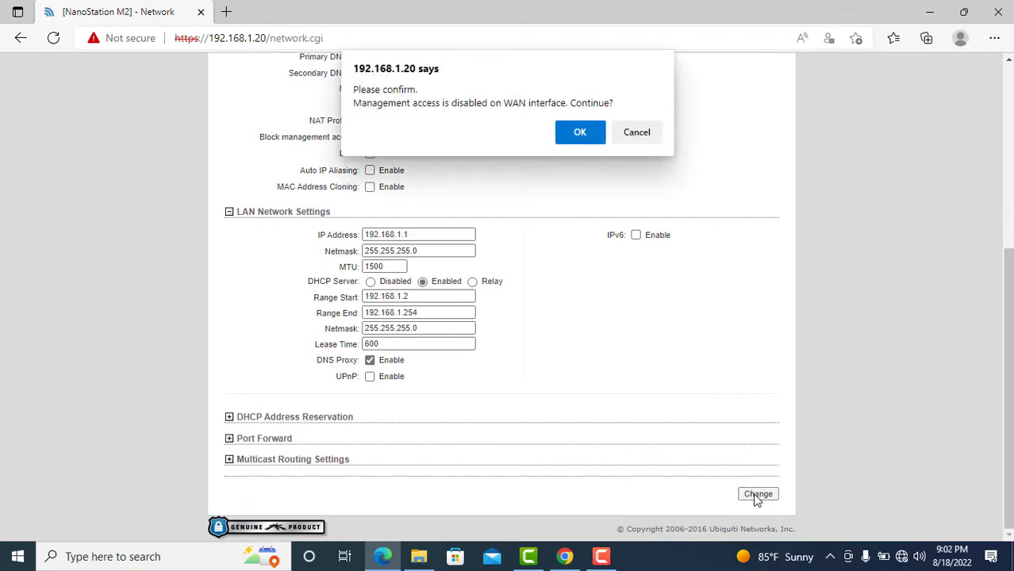
{"action": "left_click", "coordinate": [579, 135]}
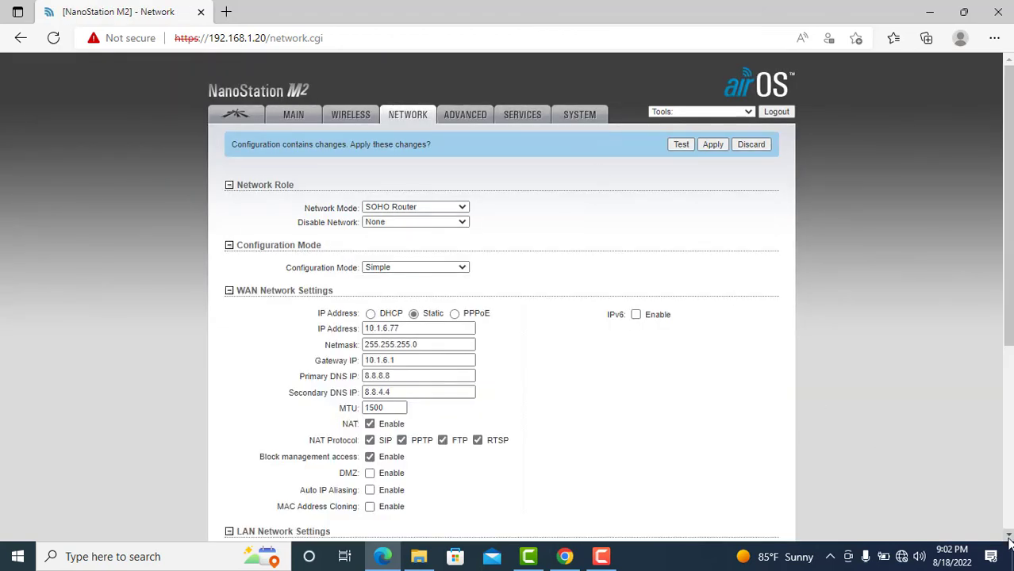
{"action": "scroll", "coordinate": [1009, 538], "scroll_direction": "down", "scroll_amount": 3}
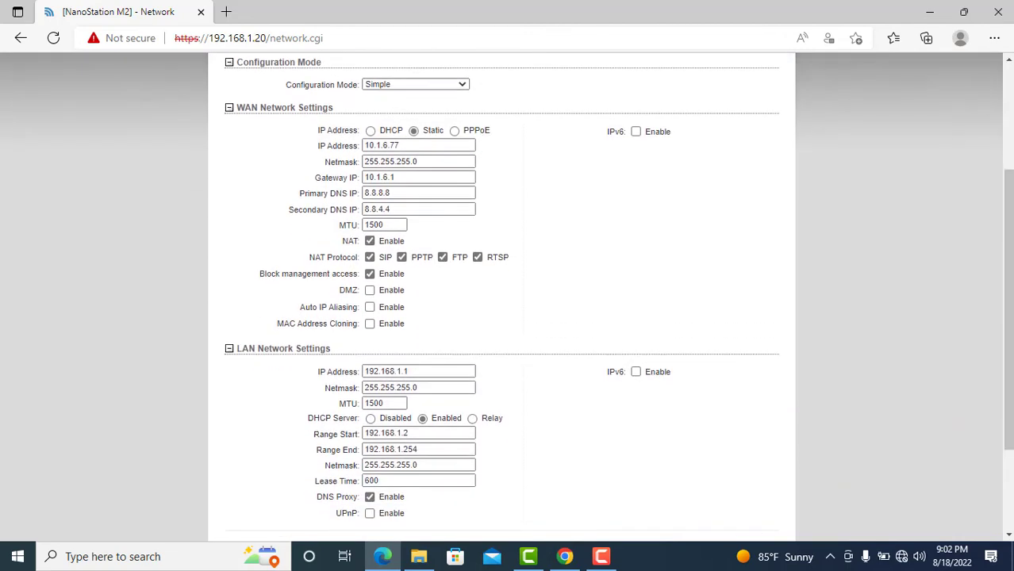
{"action": "left_click", "coordinate": [1009, 62]}
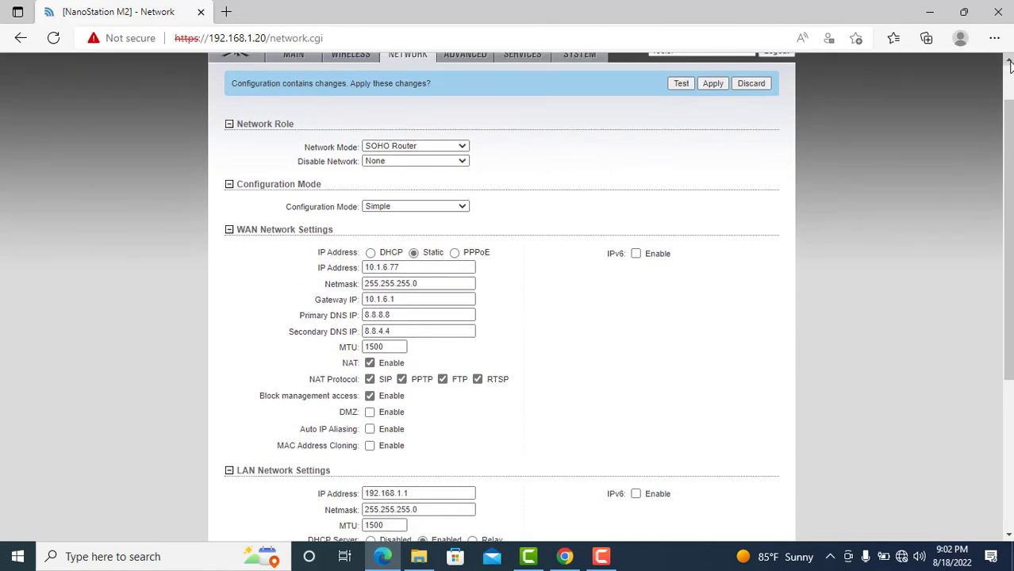
{"action": "left_click", "coordinate": [1010, 62]}
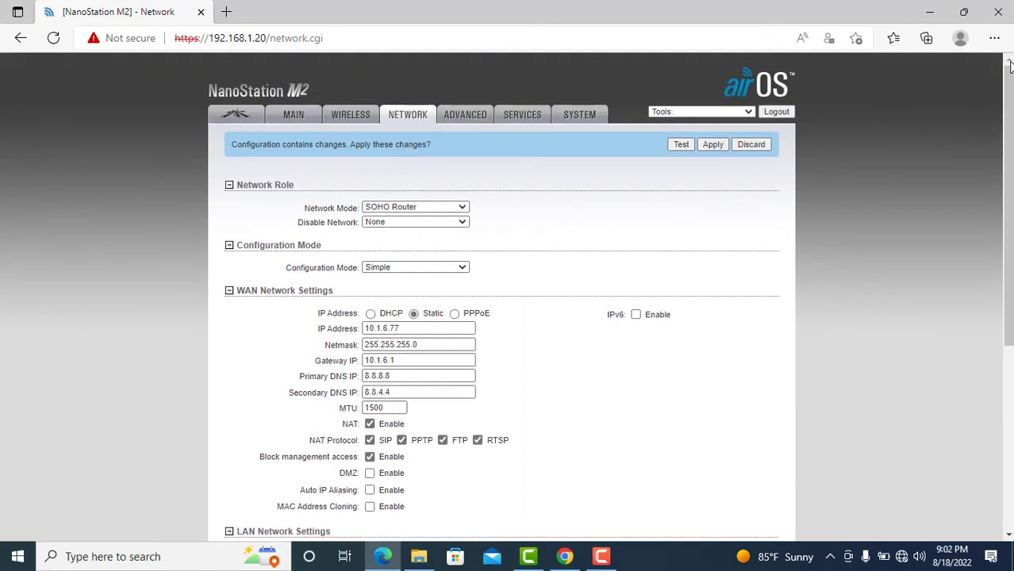
Set the Advanced wireless Distance slider to 2 miles (3.2 km) and save it.
{"action": "left_click", "coordinate": [467, 121]}
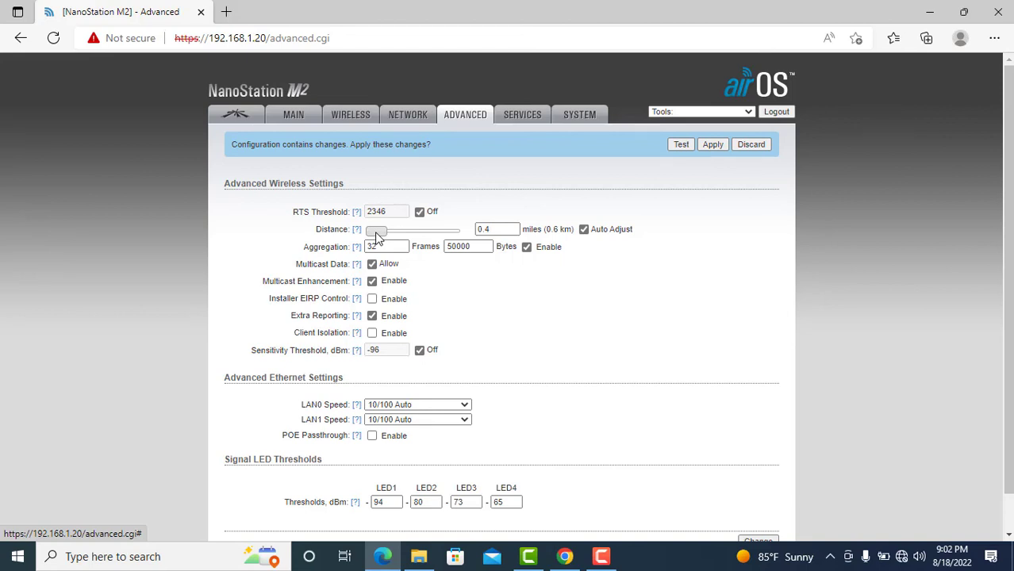
{"action": "left_click_drag", "start_coordinate": [376, 237], "coordinate": [381, 238]}
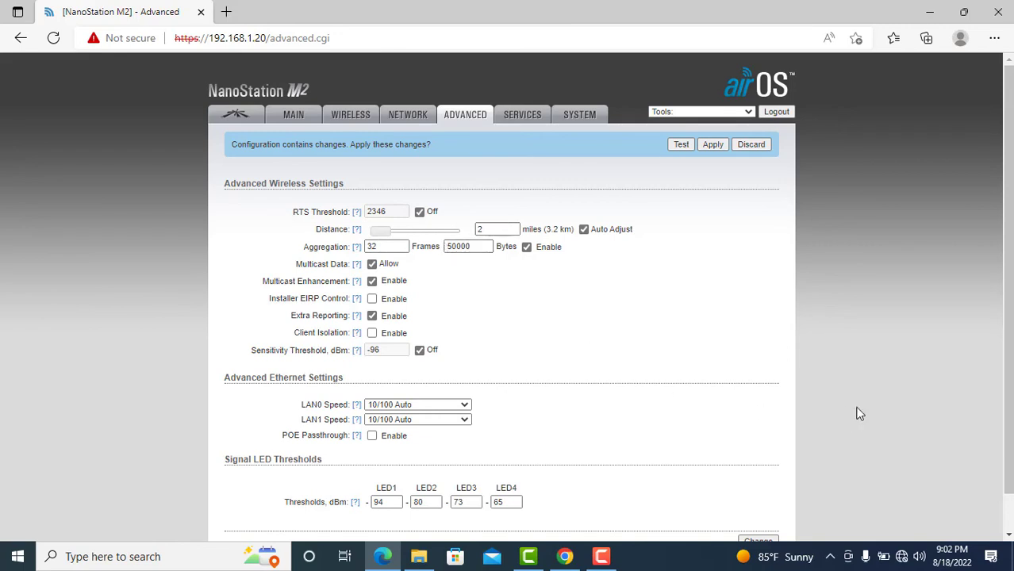
{"action": "left_click", "coordinate": [1008, 535]}
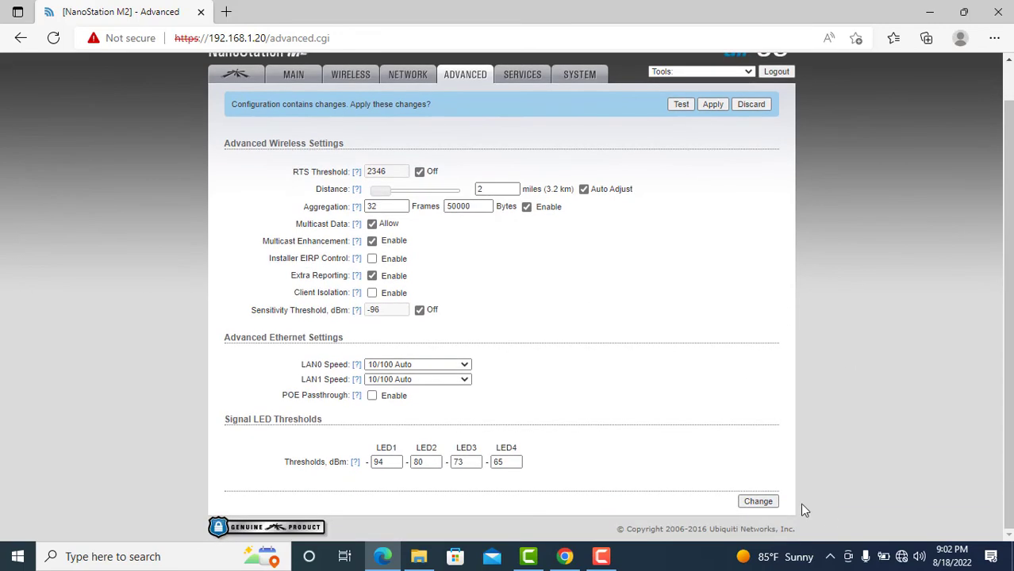
{"action": "left_click", "coordinate": [758, 503]}
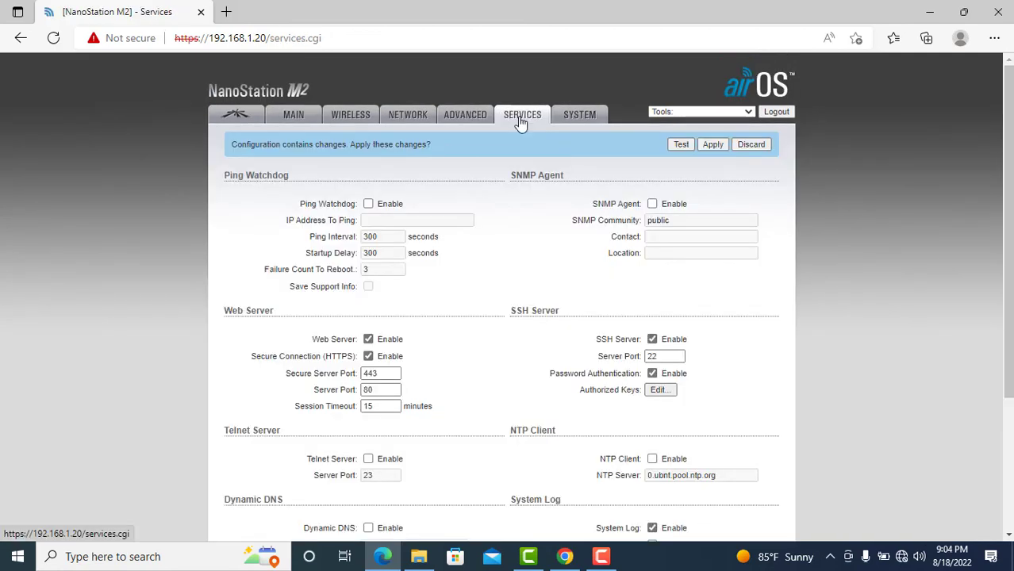
{"action": "left_click", "coordinate": [521, 120]}
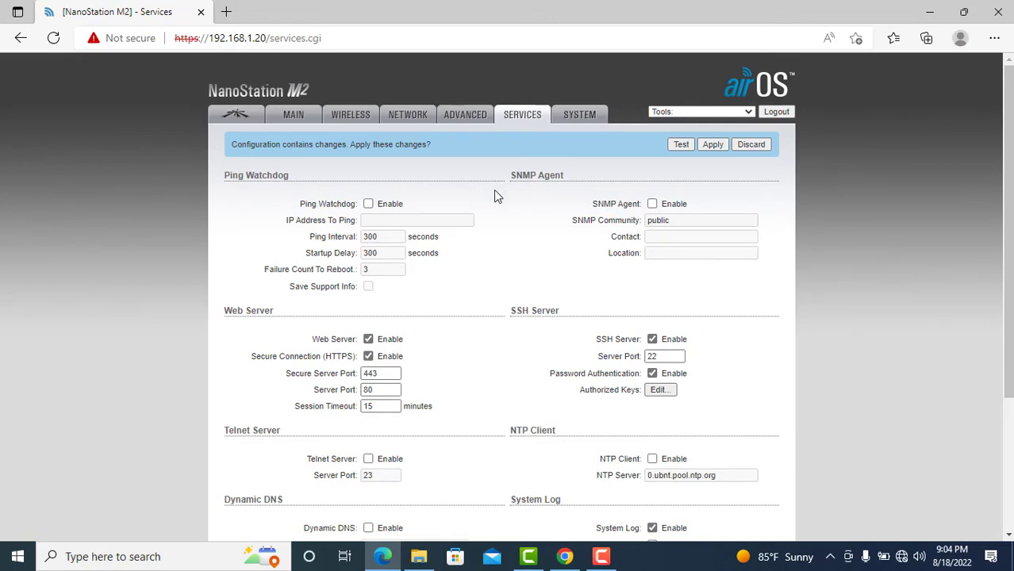
Review the Services page without changes, then go to the System page showing firmware XW.v5.6.12.
{"action": "left_click", "coordinate": [1008, 537]}
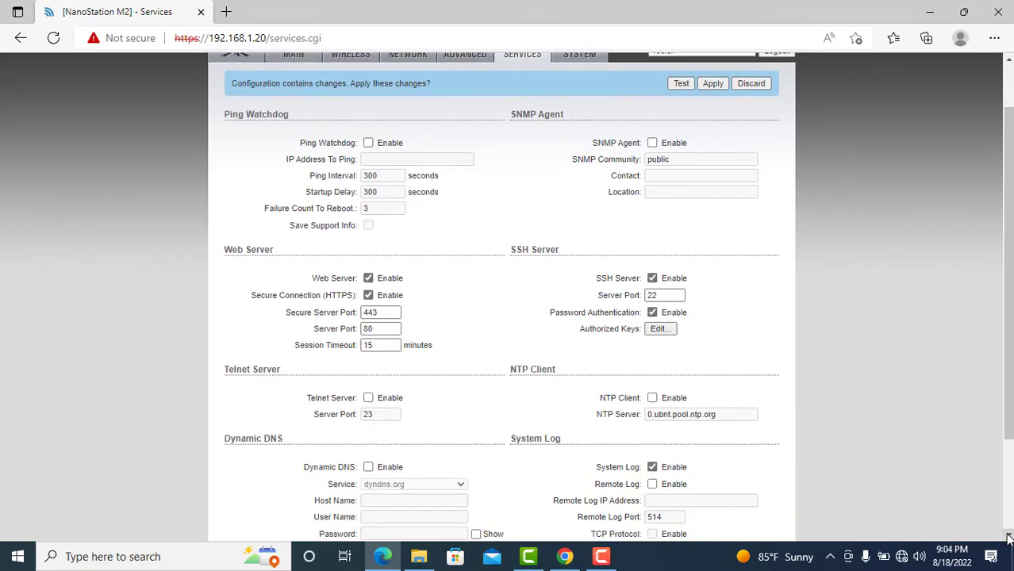
{"action": "left_click", "coordinate": [1008, 537]}
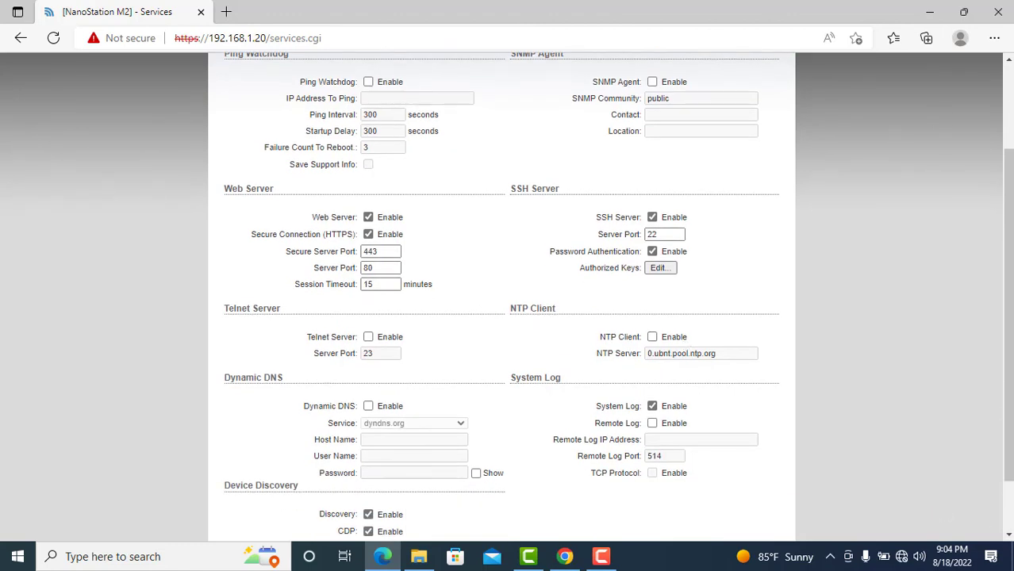
{"action": "left_click", "coordinate": [1008, 62]}
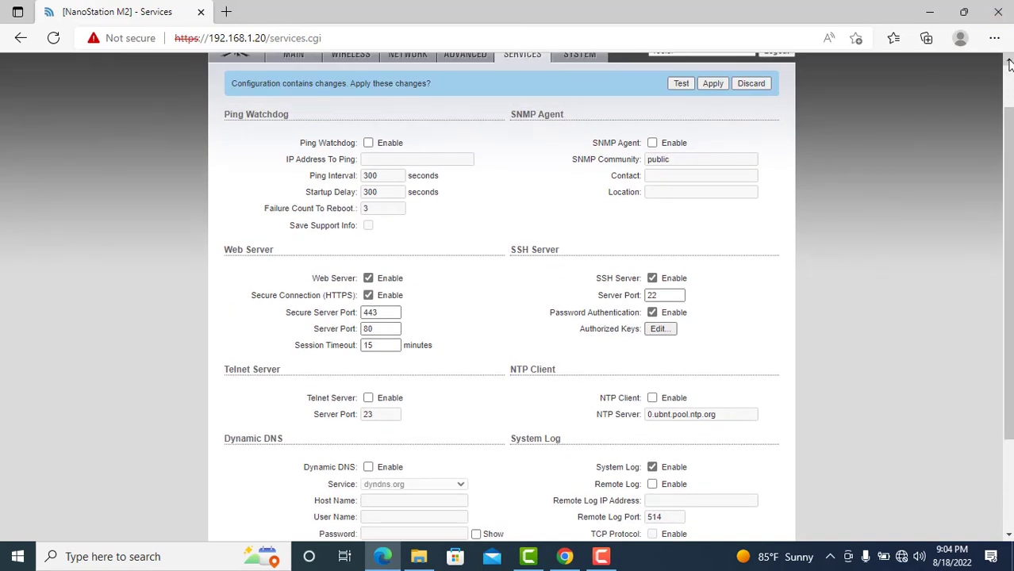
{"action": "left_click", "coordinate": [1008, 62]}
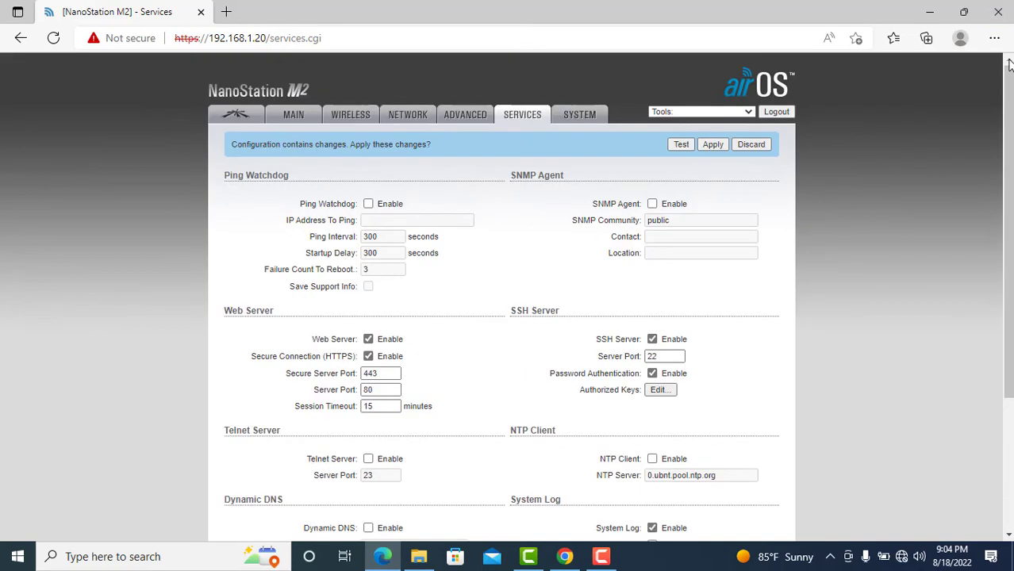
{"action": "left_click", "coordinate": [579, 115]}
Rename the device from NanoStation M2 to WifiRouter.
{"action": "left_click", "coordinate": [426, 285]}
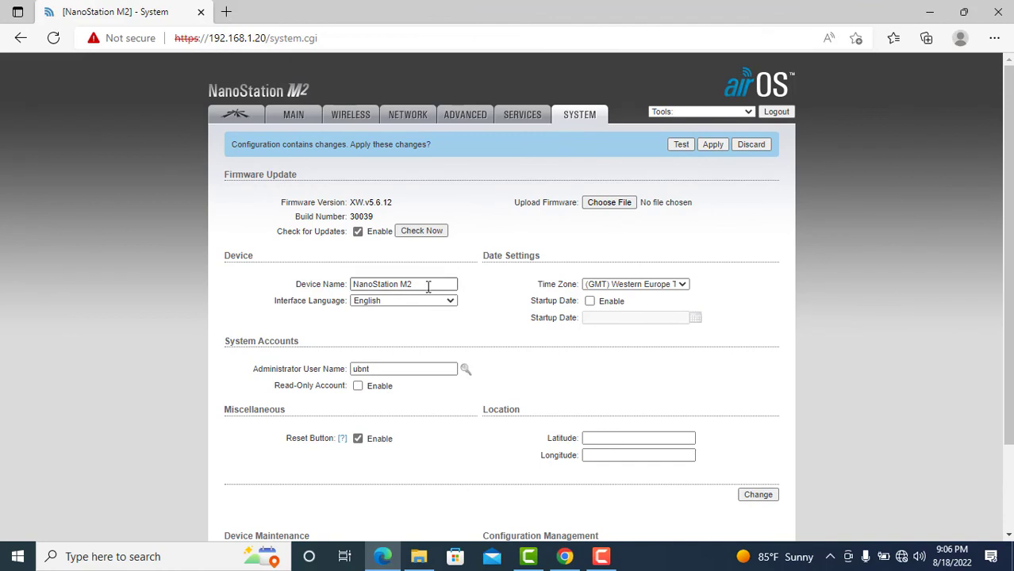
{"action": "key", "text": "BackSpace"}
{"action": "key", "text": "BackSpace"}
{"action": "key", "text": "BackSpace"}
{"action": "key", "text": "BackSpace"}
{"action": "key", "text": "BackSpace"}
{"action": "key", "text": "BackSpace"}
{"action": "key", "text": "BackSpace"}
{"action": "key", "text": "BackSpace"}
{"action": "key", "text": "BackSpace"}
{"action": "key", "text": "BackSpace"}
{"action": "key", "text": "BackSpace"}
{"action": "key", "text": "BackSpace"}
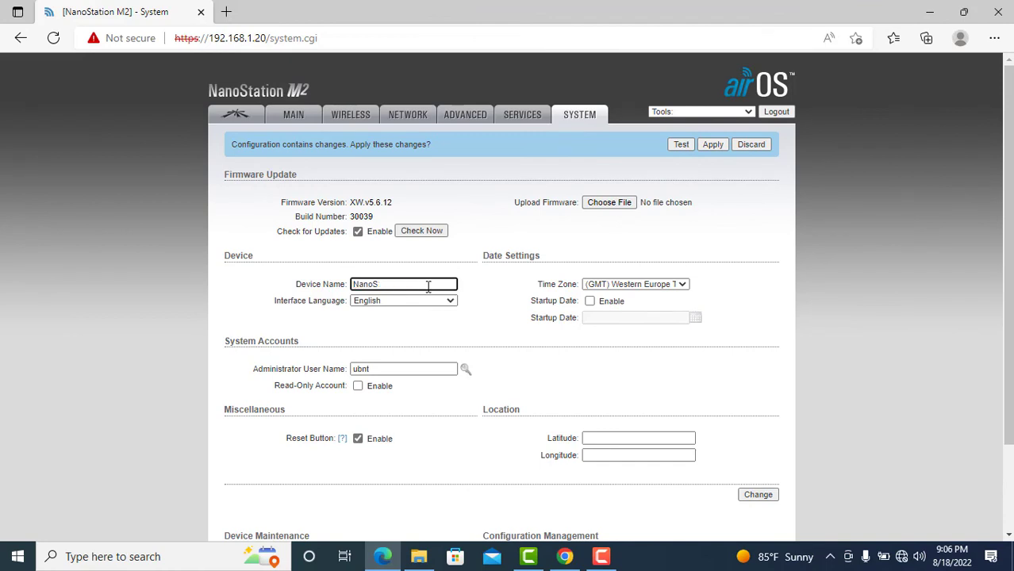
{"action": "key", "text": "BackSpace"}
{"action": "type", "text": "R"}
{"action": "key", "text": "BackSpace"}
{"action": "type", "text": "Wifi"}
{"action": "key", "text": "BackSpace"}
{"action": "key", "text": "BackSpace"}
{"action": "type", "text": "iRouter"}
{"action": "key", "text": "ctrl+a"}
{"action": "left_click", "coordinate": [495, 331]}
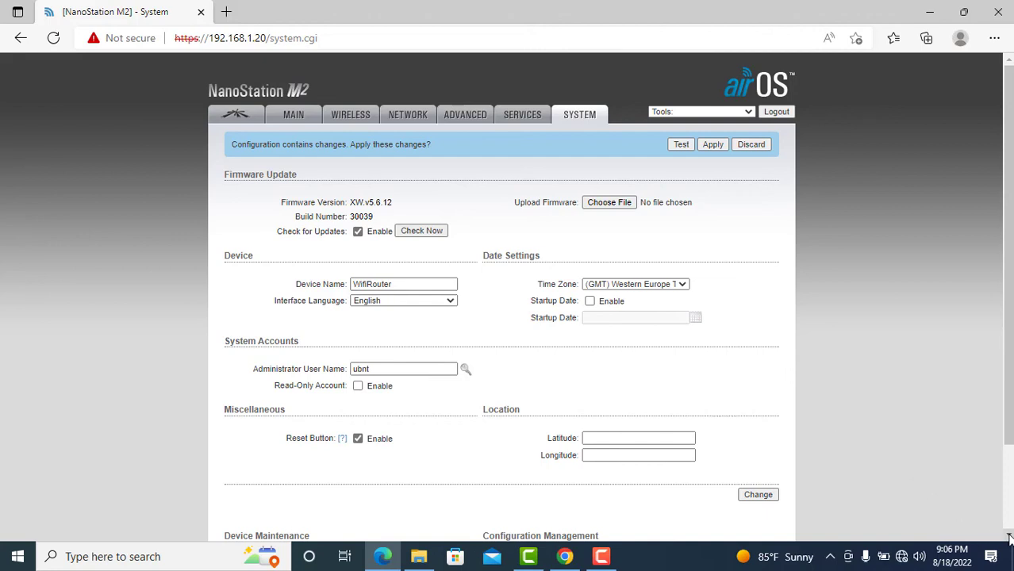
{"action": "scroll", "coordinate": [1002, 535], "scroll_direction": "down", "scroll_amount": 2}
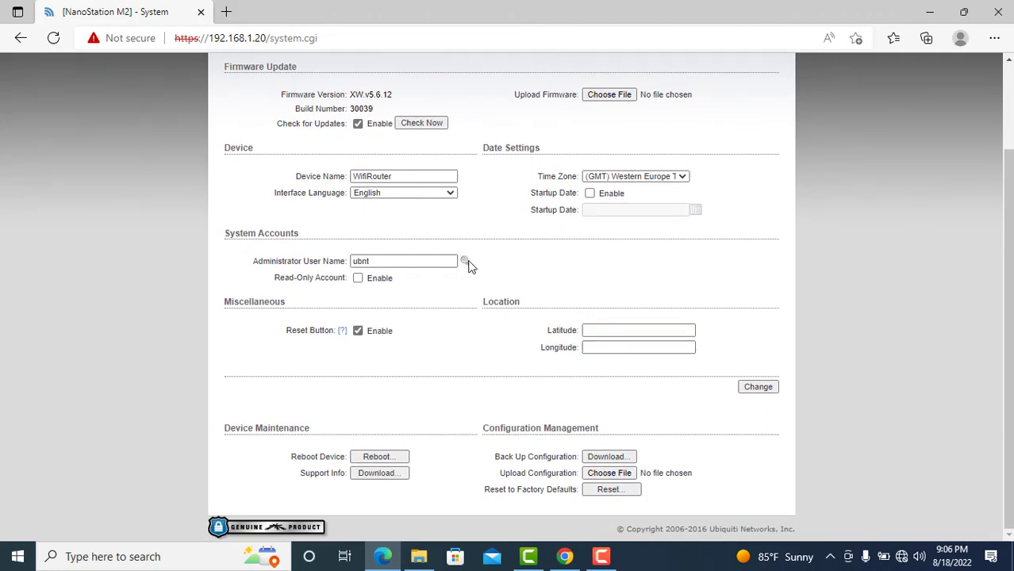
Change the administrator user name from ubnt to Admin.
{"action": "left_click", "coordinate": [466, 263]}
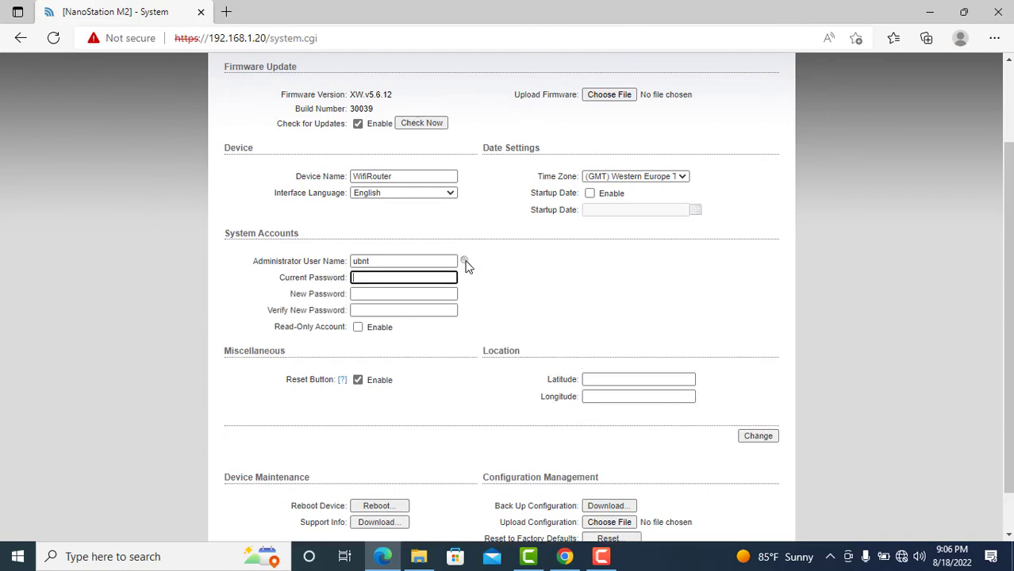
{"action": "left_click", "coordinate": [425, 261]}
{"action": "key", "text": "BackSpace"}
{"action": "key", "text": "BackSpace"}
{"action": "key", "text": "BackSpace"}
{"action": "key", "text": "BackSpace"}
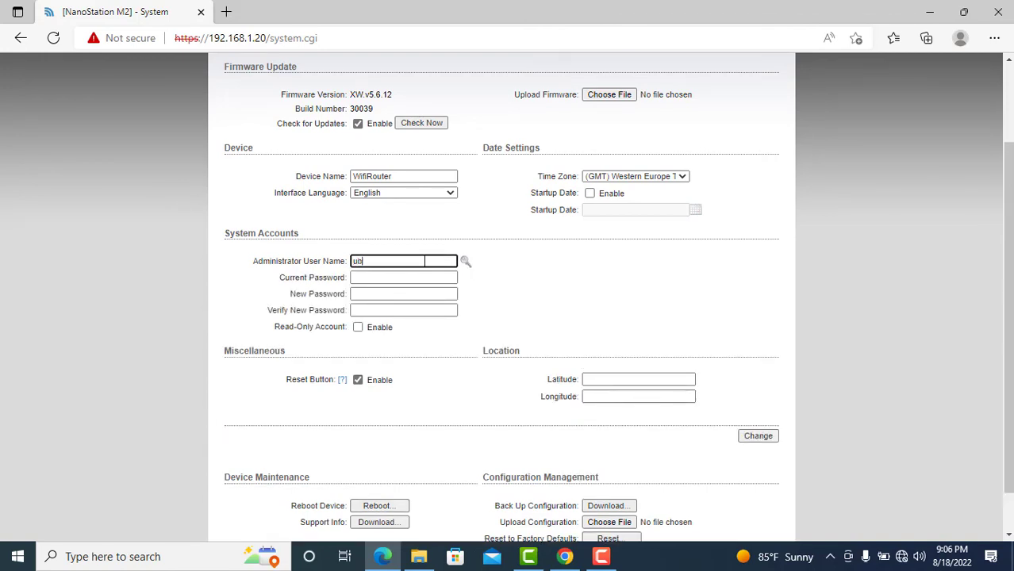
{"action": "type", "text": "Admin"}
Enter the current admin password, then a strong new password and its confirmation.
{"action": "left_click", "coordinate": [413, 274]}
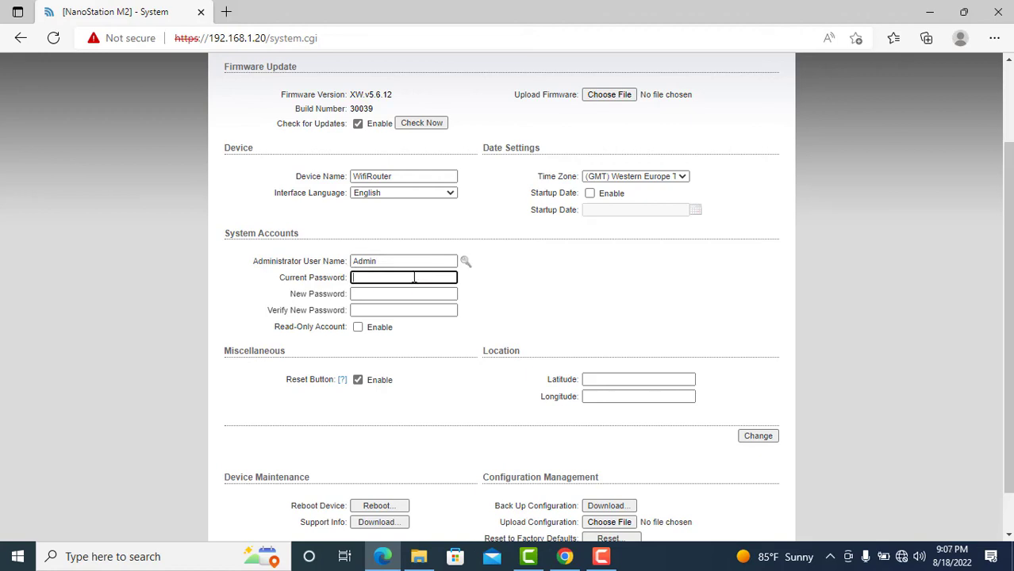
{"action": "type", "text": "admin12345678"}
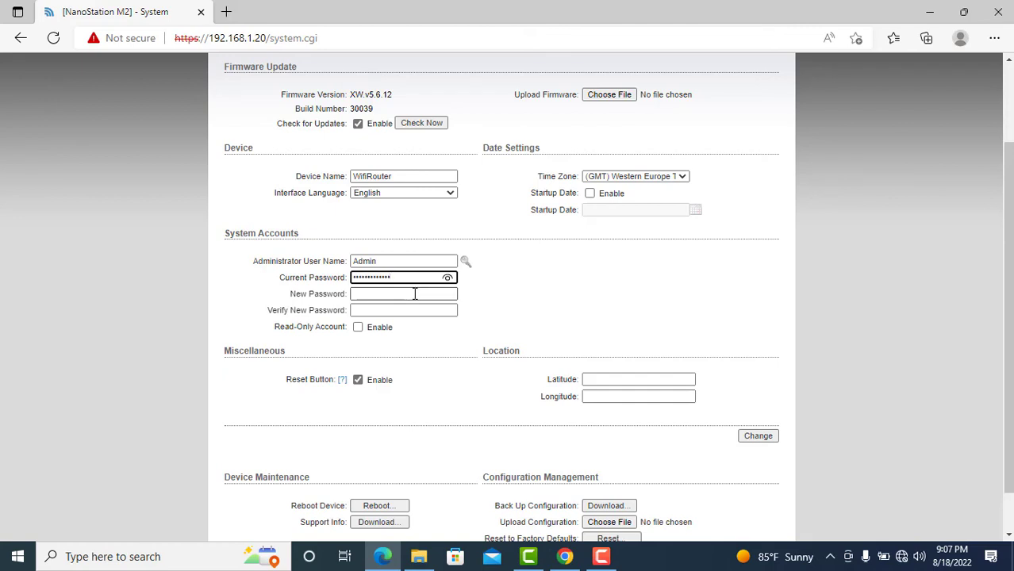
{"action": "left_click", "coordinate": [415, 294]}
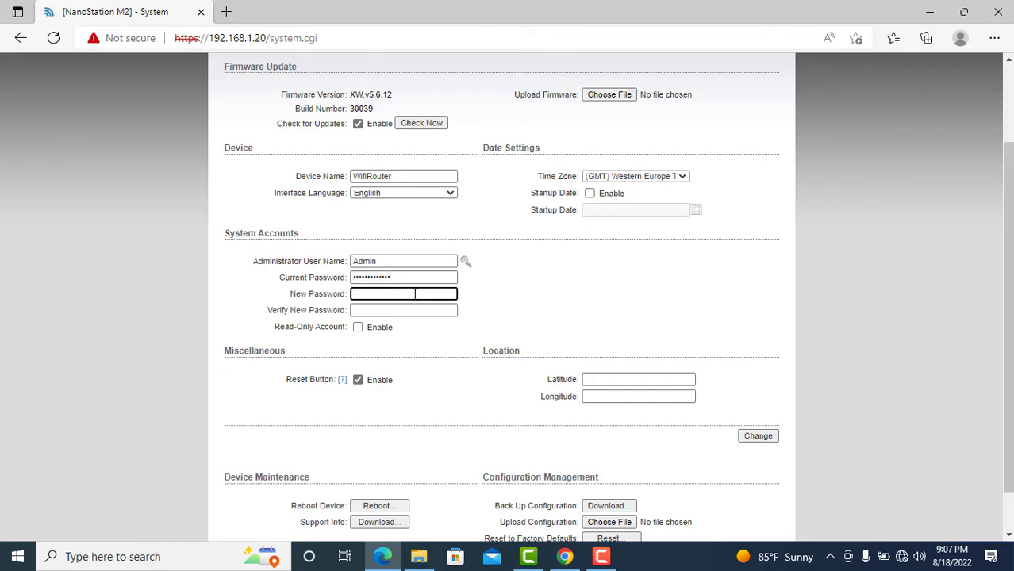
{"action": "type", "text": "1234"}
{"action": "key", "text": "BackSpace"}
{"action": "key", "text": "BackSpace"}
{"action": "key", "text": "BackSpace"}
{"action": "key", "text": "BackSpace"}
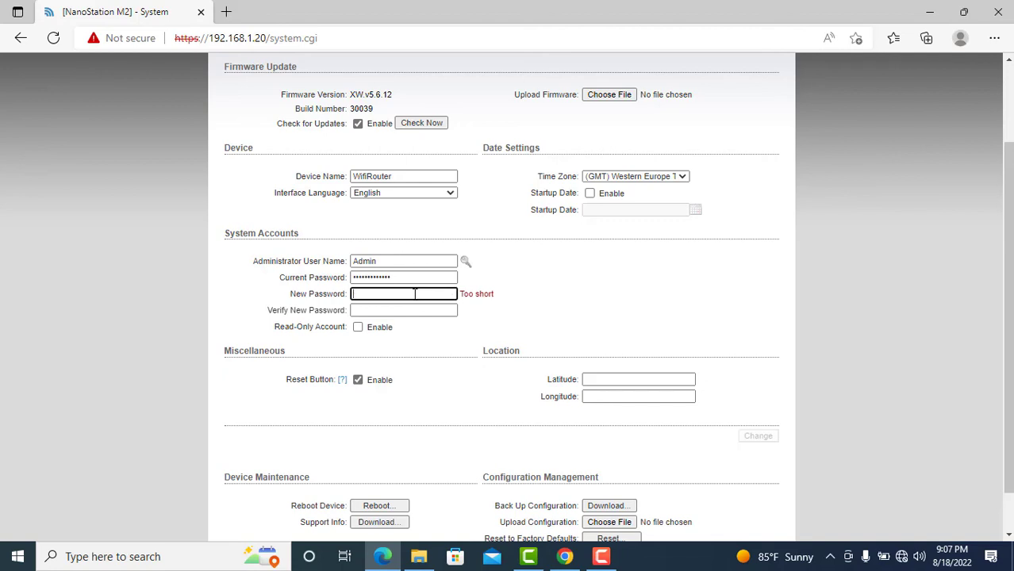
{"action": "type", "text": "1234"}
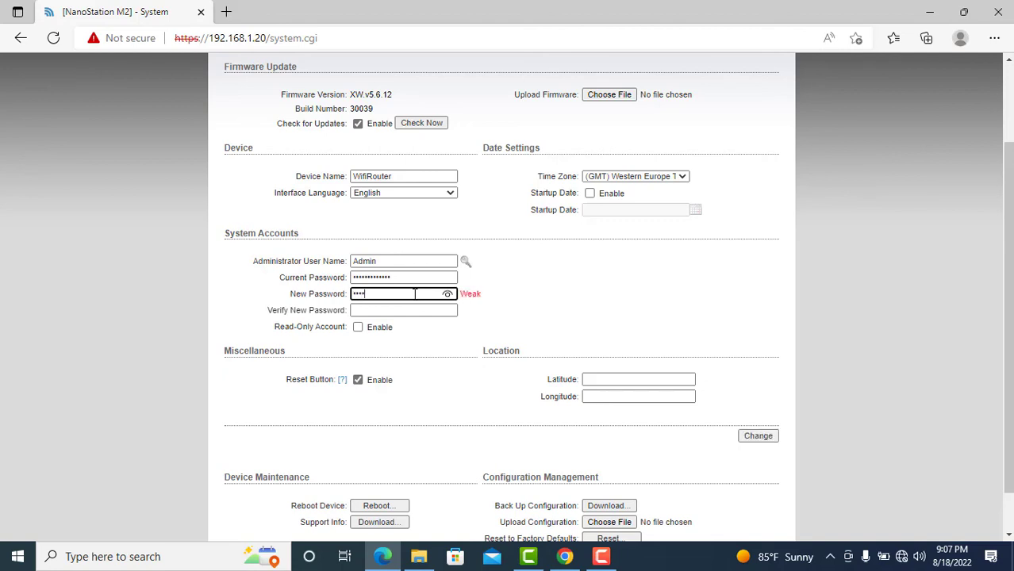
{"action": "type", "text": "567891011"}
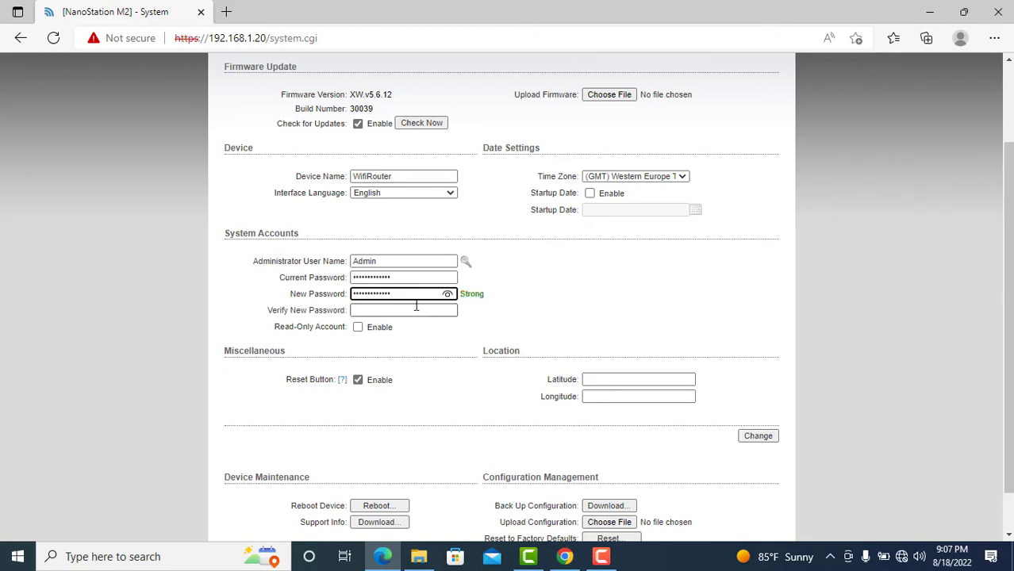
{"action": "left_click", "coordinate": [417, 312]}
{"action": "type", "text": "1234"}
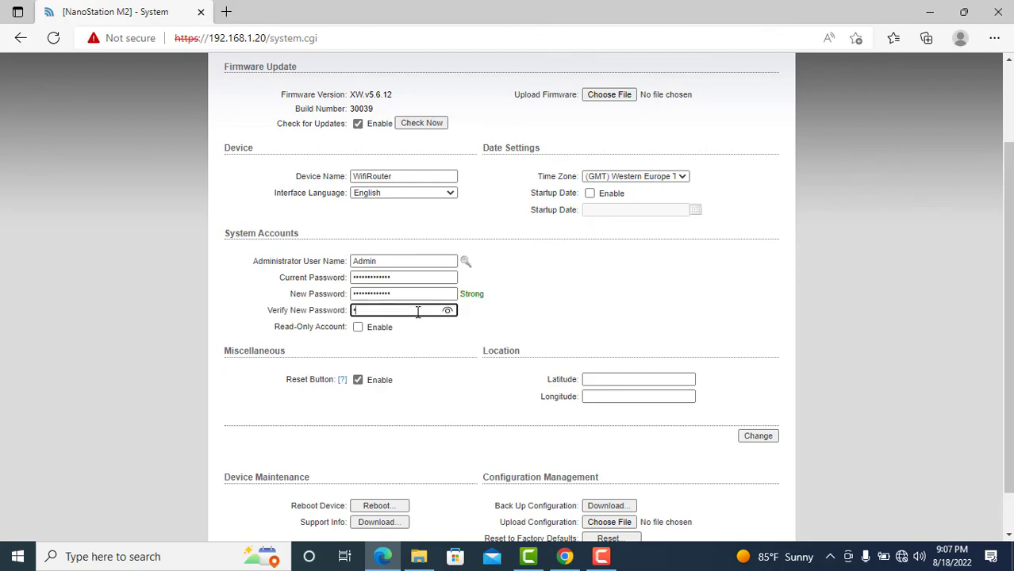
{"action": "type", "text": "567890112"}
{"action": "left_click", "coordinate": [1008, 535]}
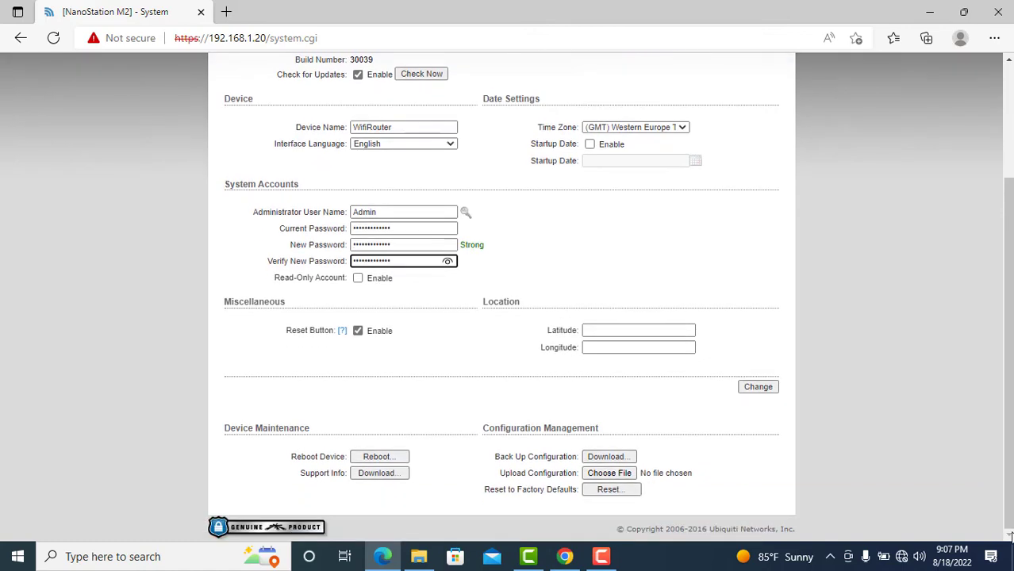
Save the WifiRouter name and Admin credentials, then uncheck airMAX Enable and save.
{"action": "left_click", "coordinate": [759, 388]}
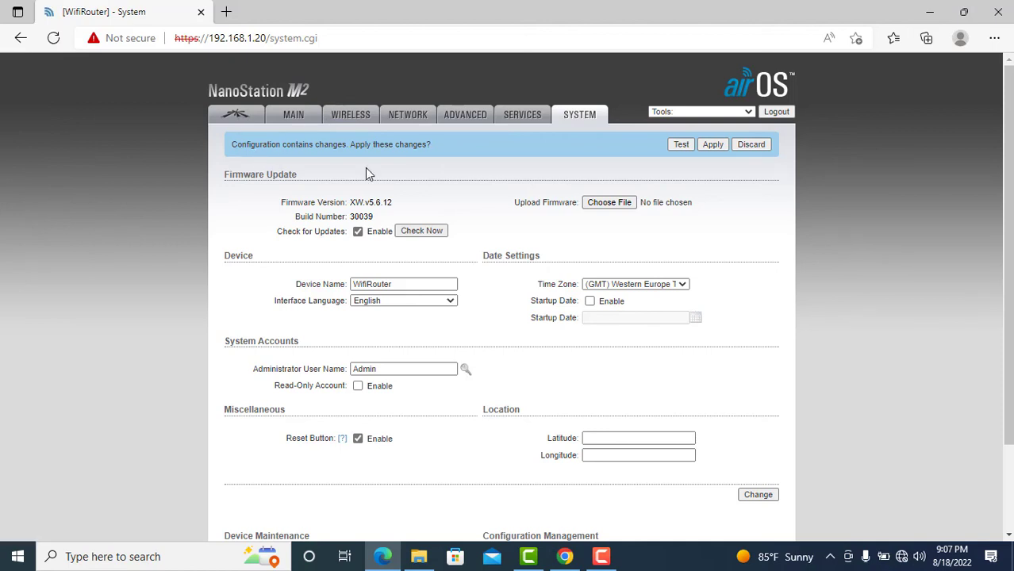
{"action": "left_click", "coordinate": [240, 119]}
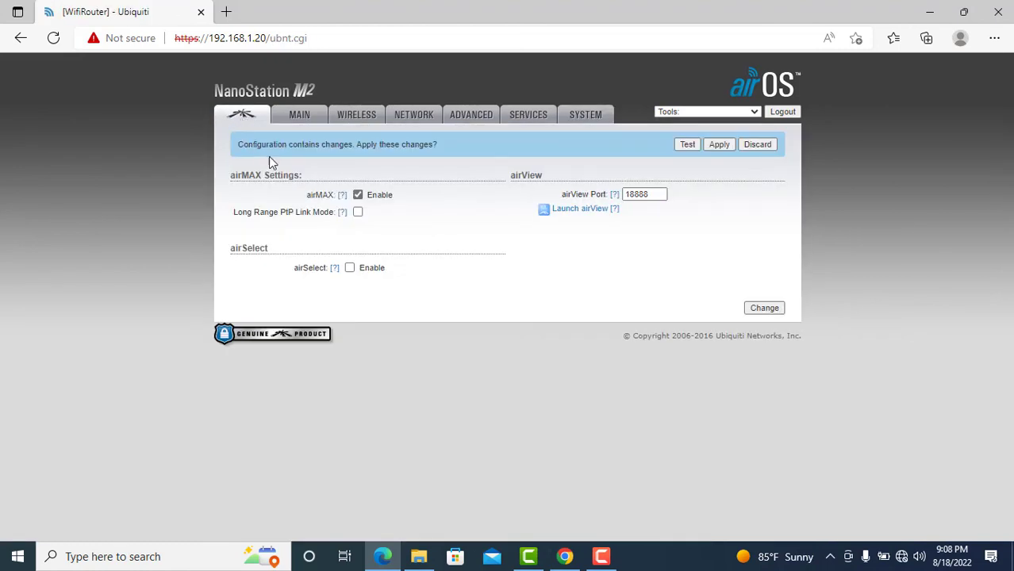
{"action": "left_click", "coordinate": [358, 196]}
{"action": "left_click", "coordinate": [764, 308]}
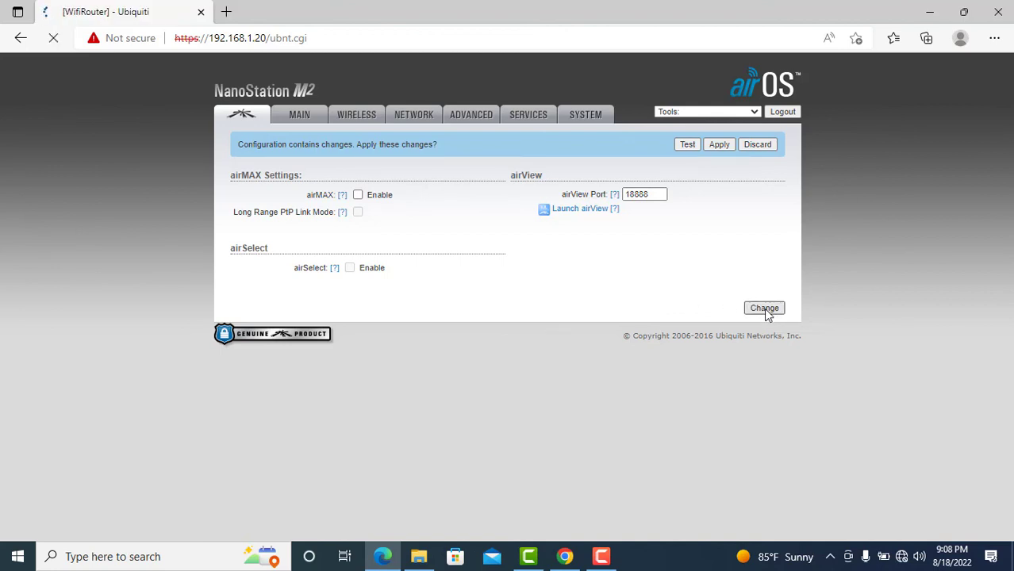
Apply all pending changes from the 'Configuration contains changes' banner on the Wireless page.
{"action": "left_click", "coordinate": [304, 115]}
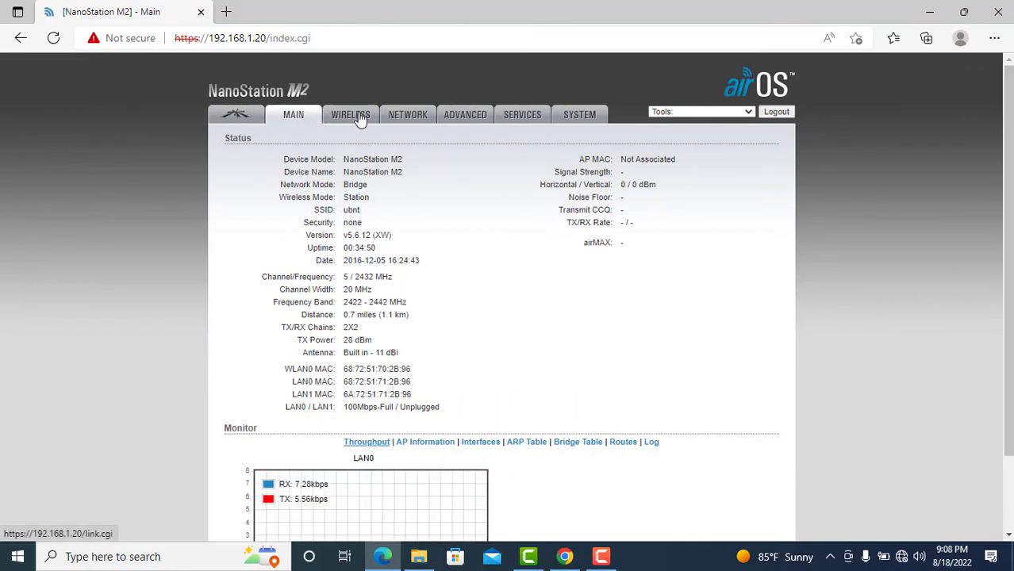
{"action": "left_click", "coordinate": [357, 115]}
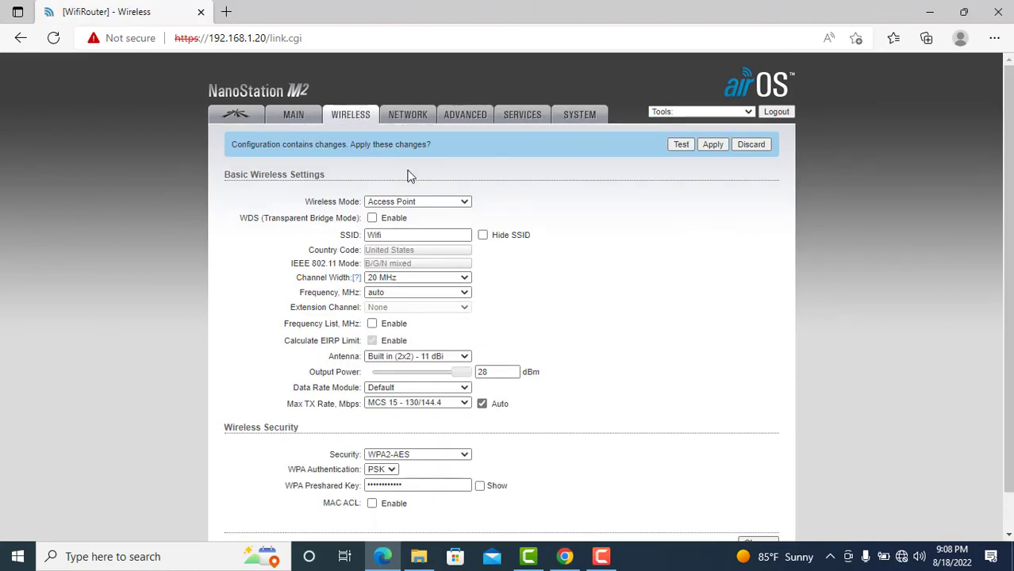
{"action": "left_click", "coordinate": [713, 145]}
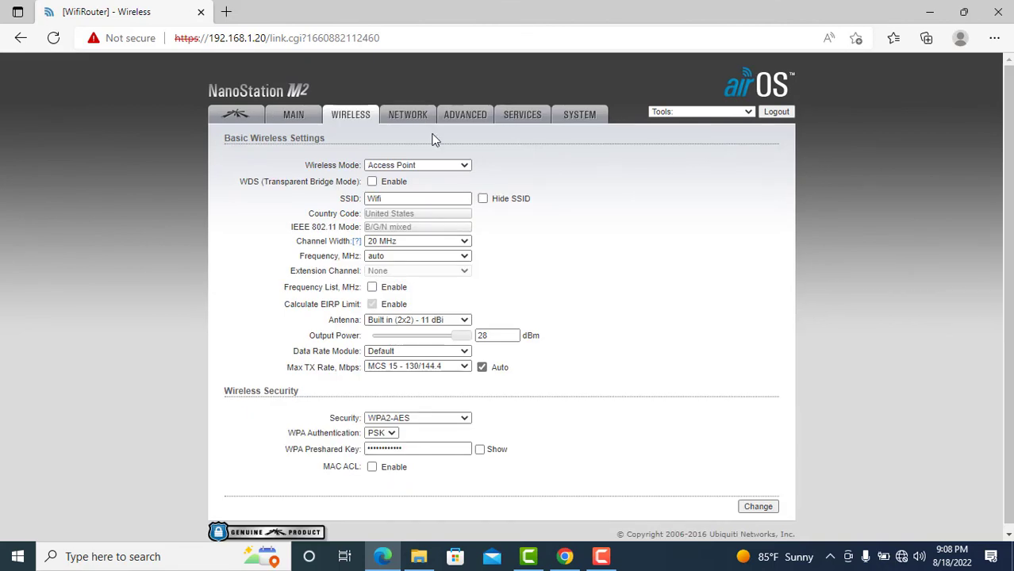
{"action": "left_click", "coordinate": [298, 121]}
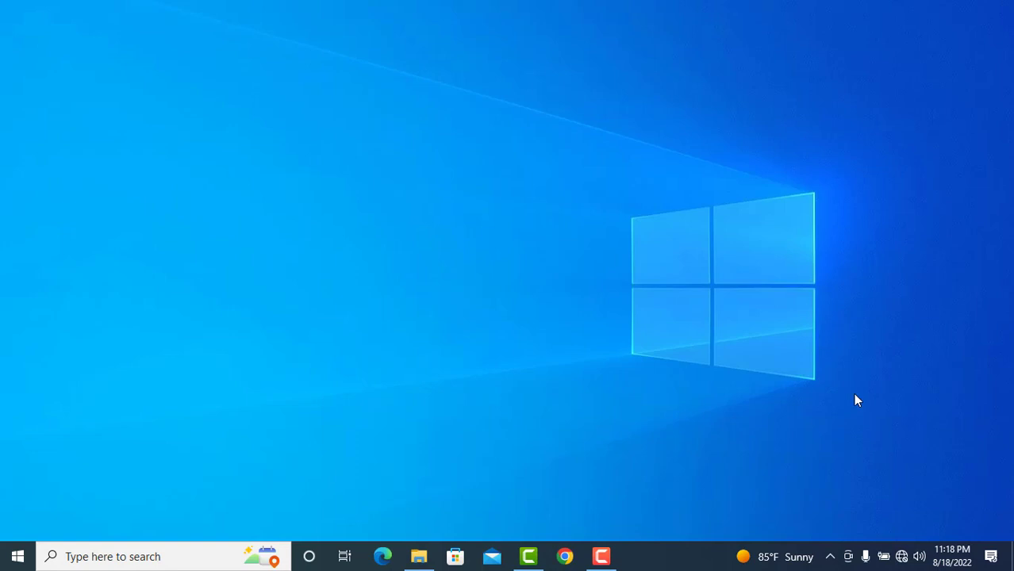
Join the network named Wifi using its security key and allow the PC to be discoverable.
{"action": "left_click", "coordinate": [902, 558]}
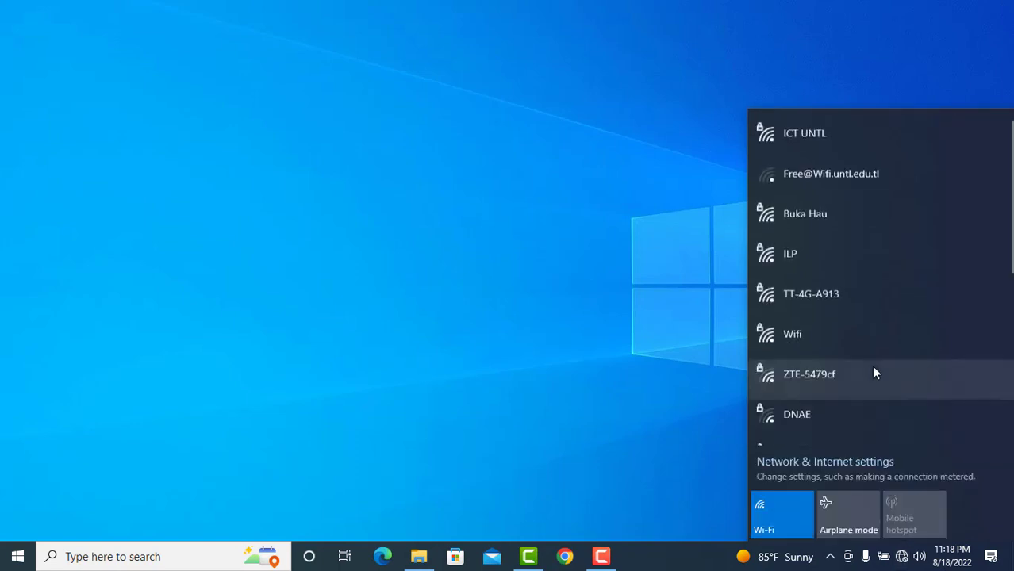
{"action": "left_click", "coordinate": [840, 340]}
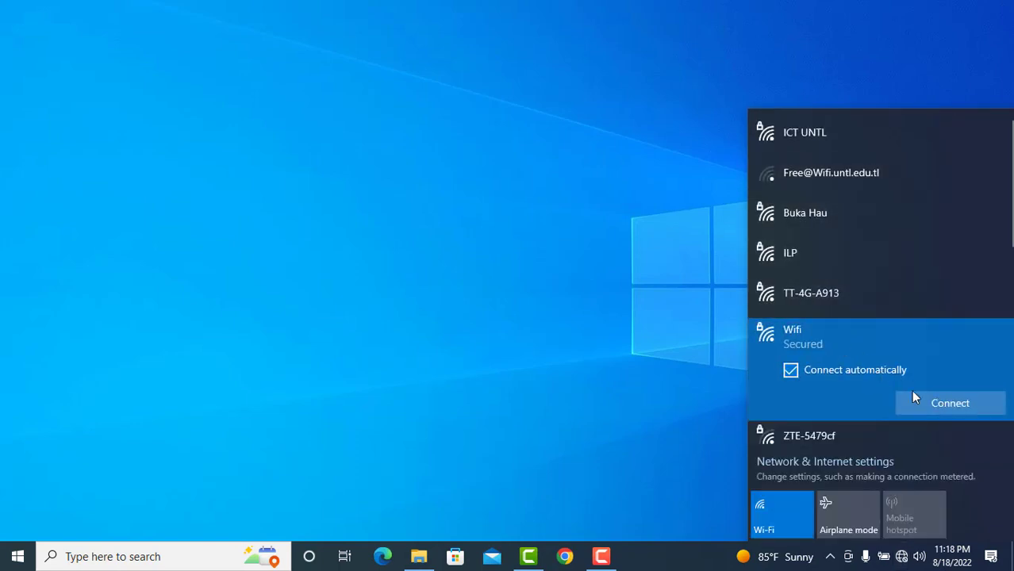
{"action": "left_click", "coordinate": [935, 404]}
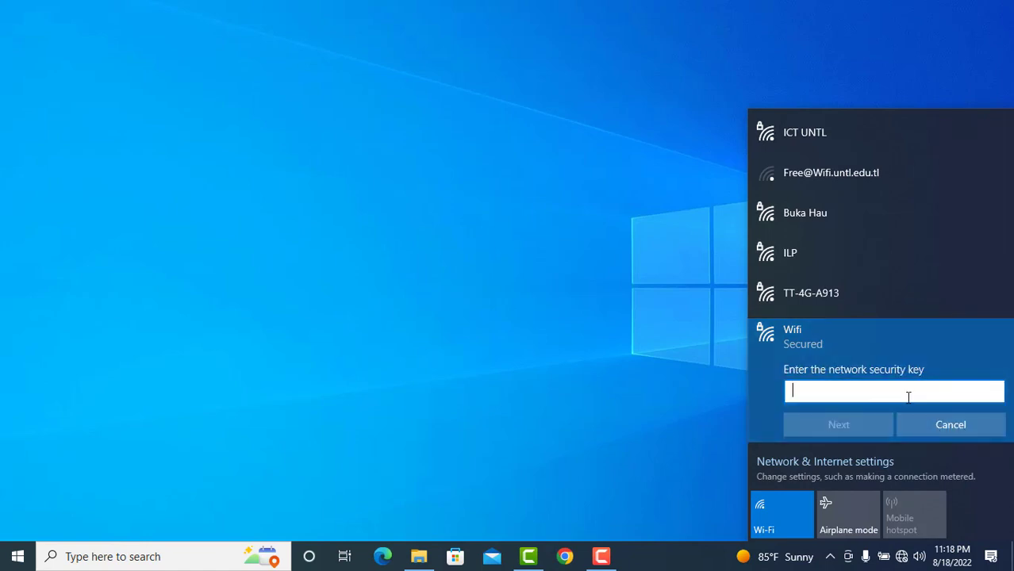
{"action": "type", "text": "••••••••••••"}
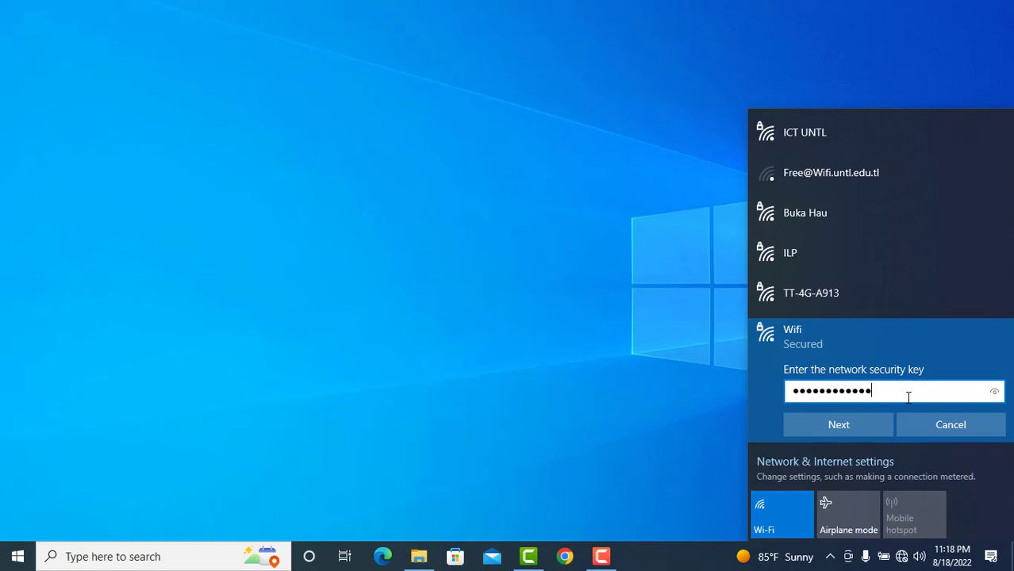
{"action": "left_click", "coordinate": [847, 429]}
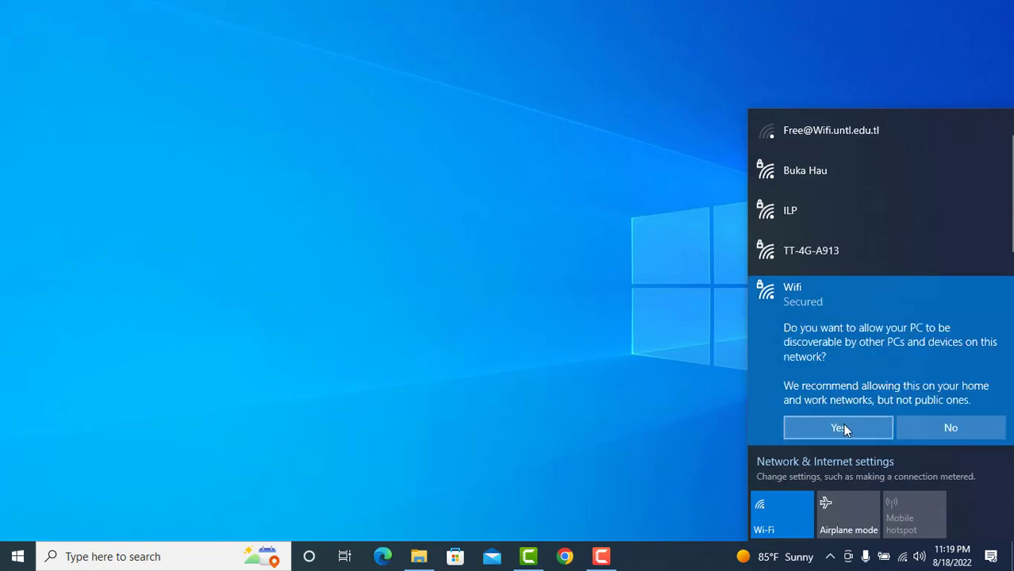
{"action": "left_click", "coordinate": [843, 426]}
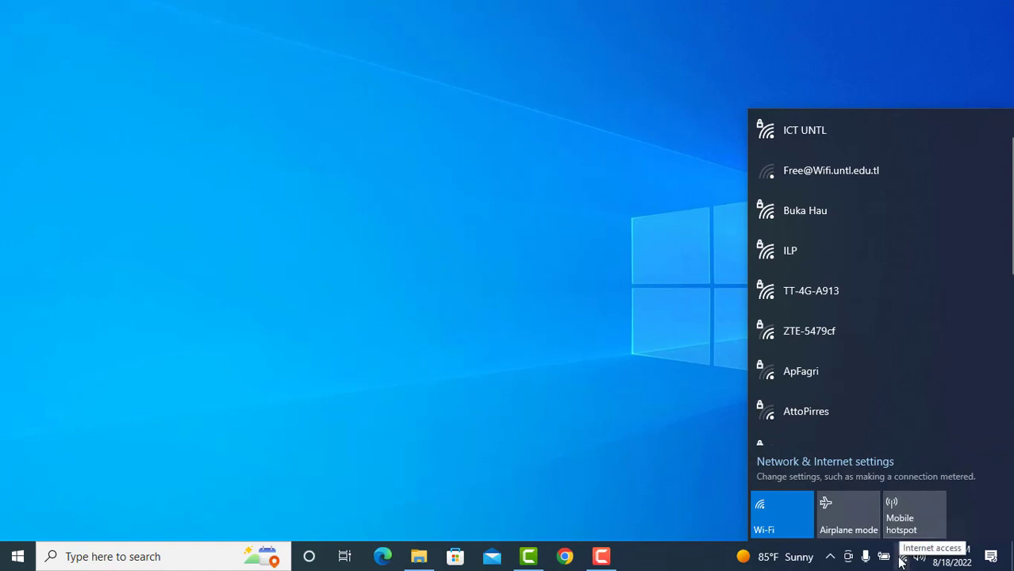
{"action": "left_click", "coordinate": [706, 550]}
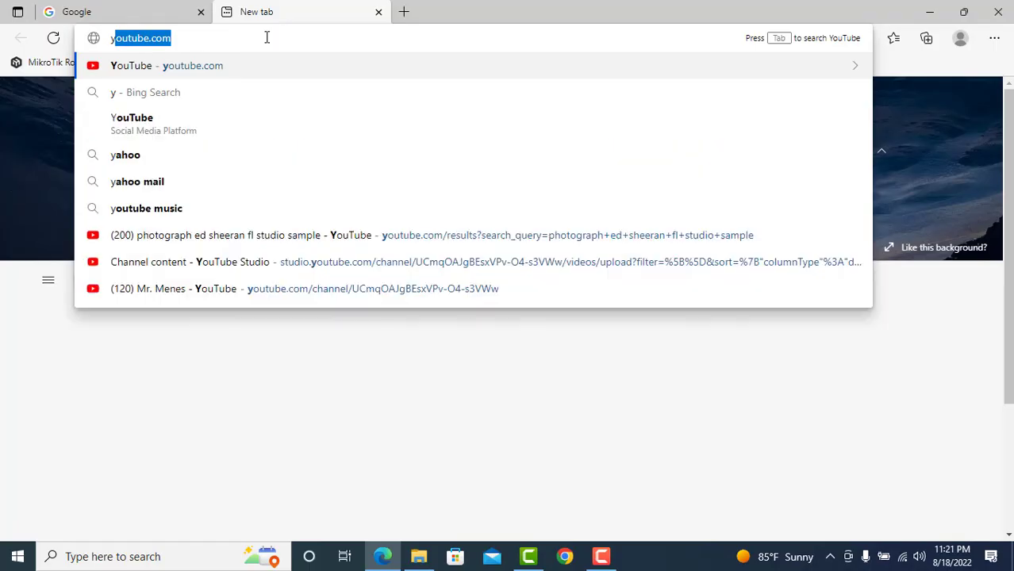
Load youtube.com, play the I Don't Care acoustic cover, and pause it at 0:04.
{"action": "key", "text": "Return"}
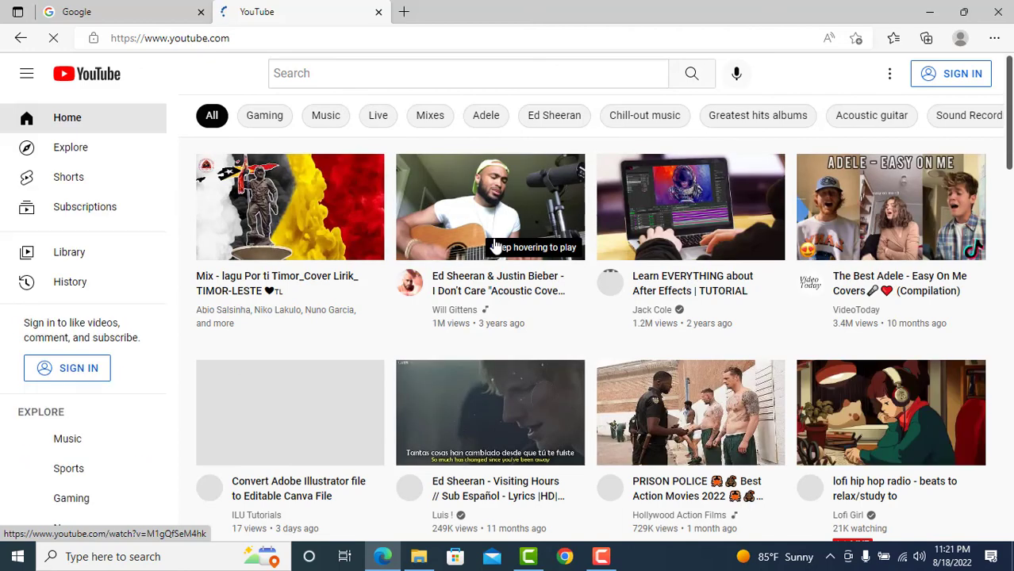
{"action": "left_click", "coordinate": [494, 247]}
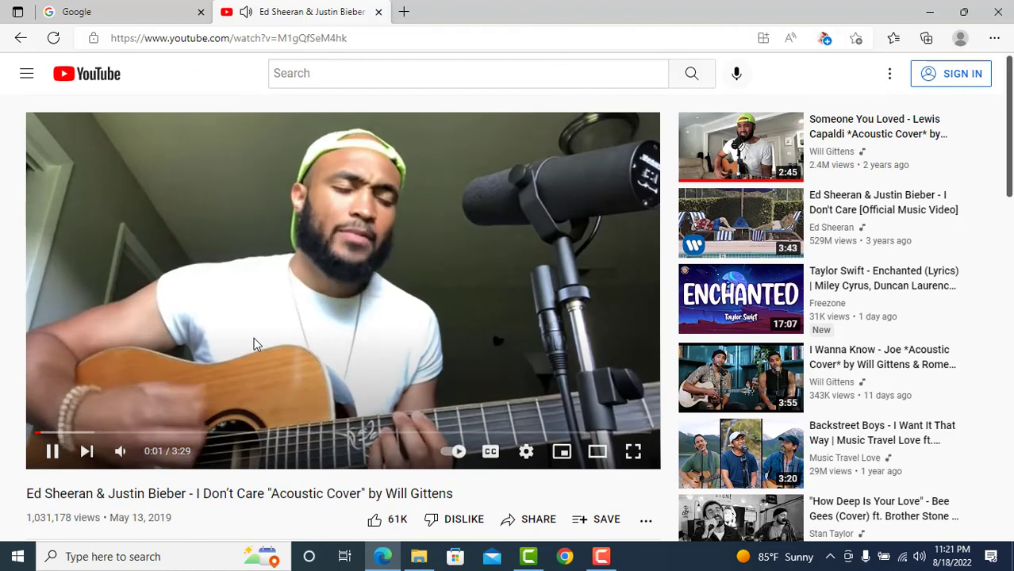
{"action": "left_click", "coordinate": [52, 452]}
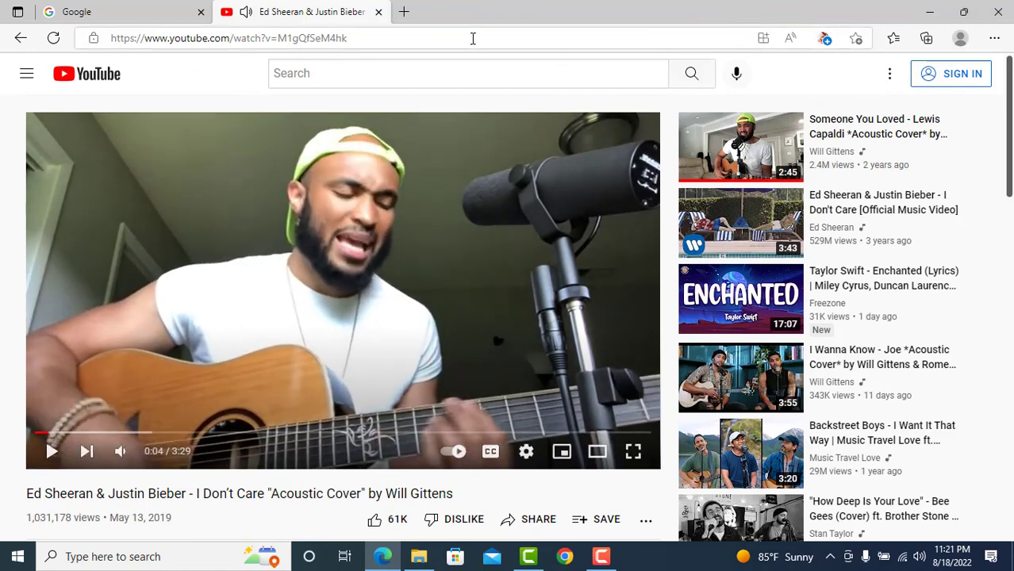